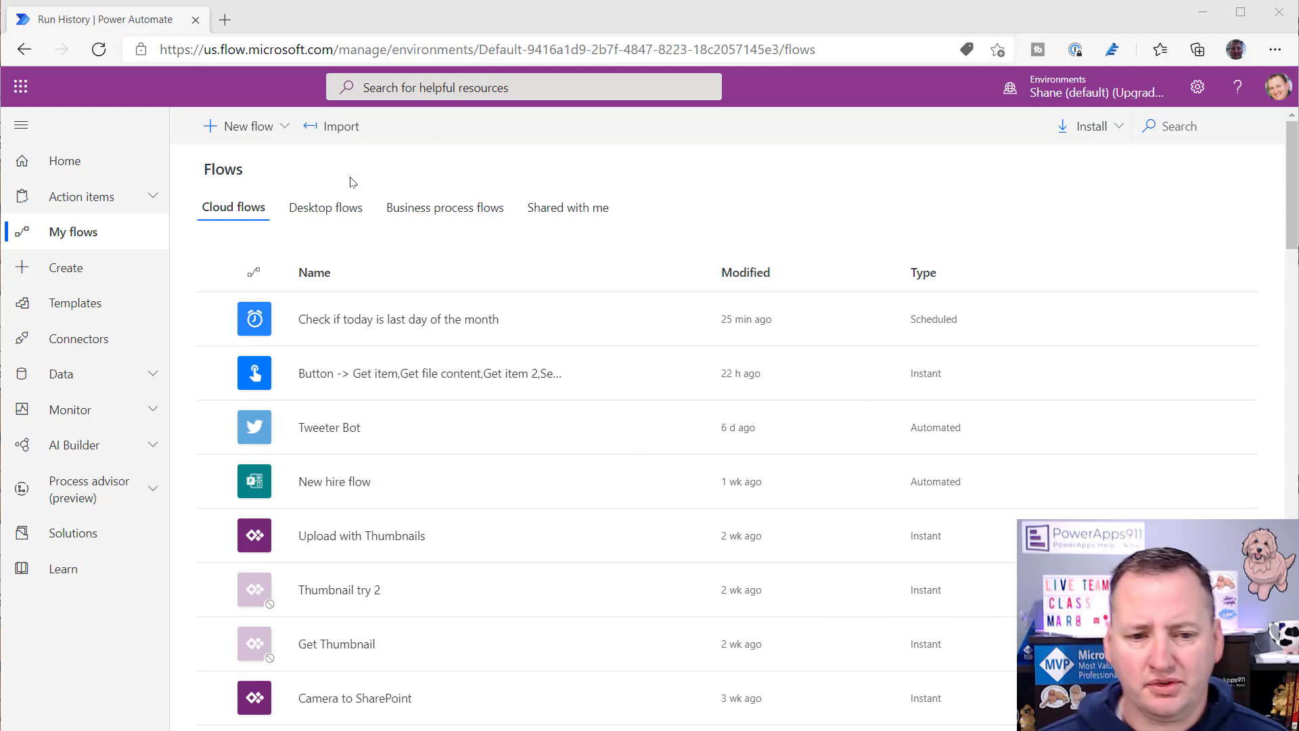
Step: Create a scheduled cloud flow named "EOM Video" that repeats every 1 day
left_click(287, 131)
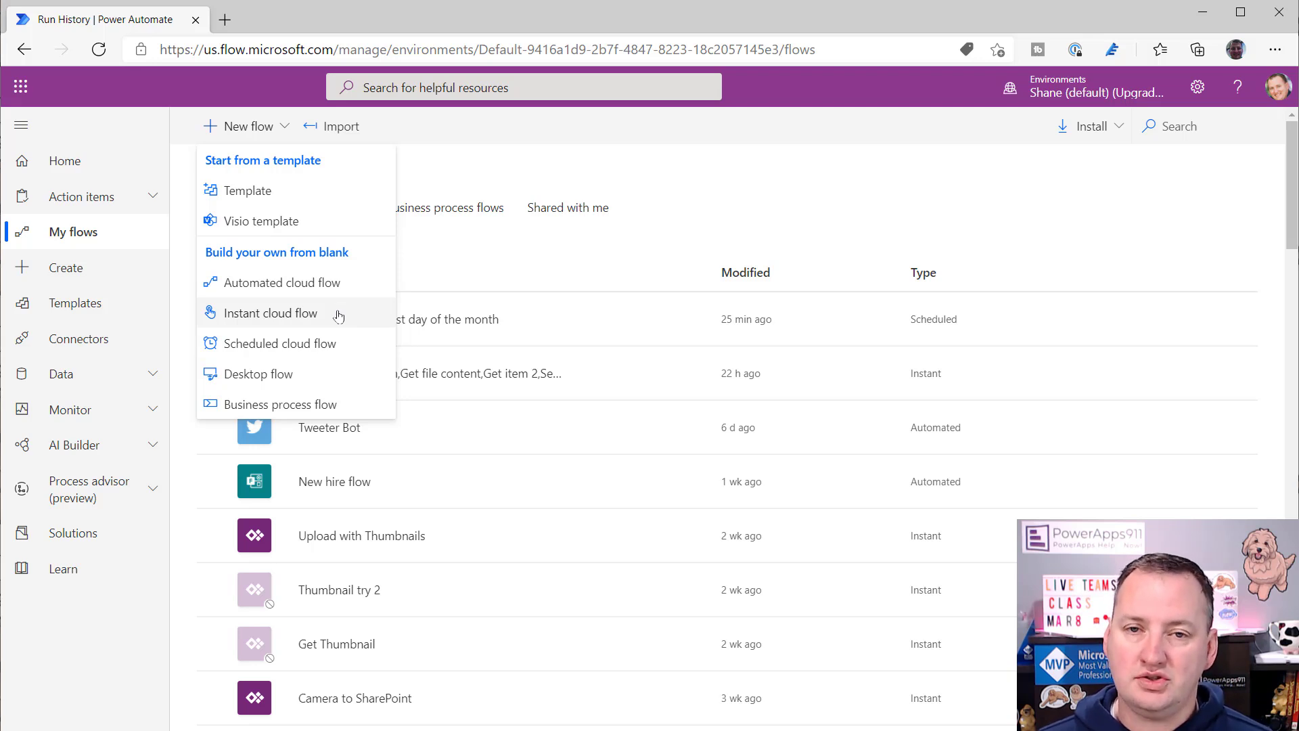
left_click(336, 348)
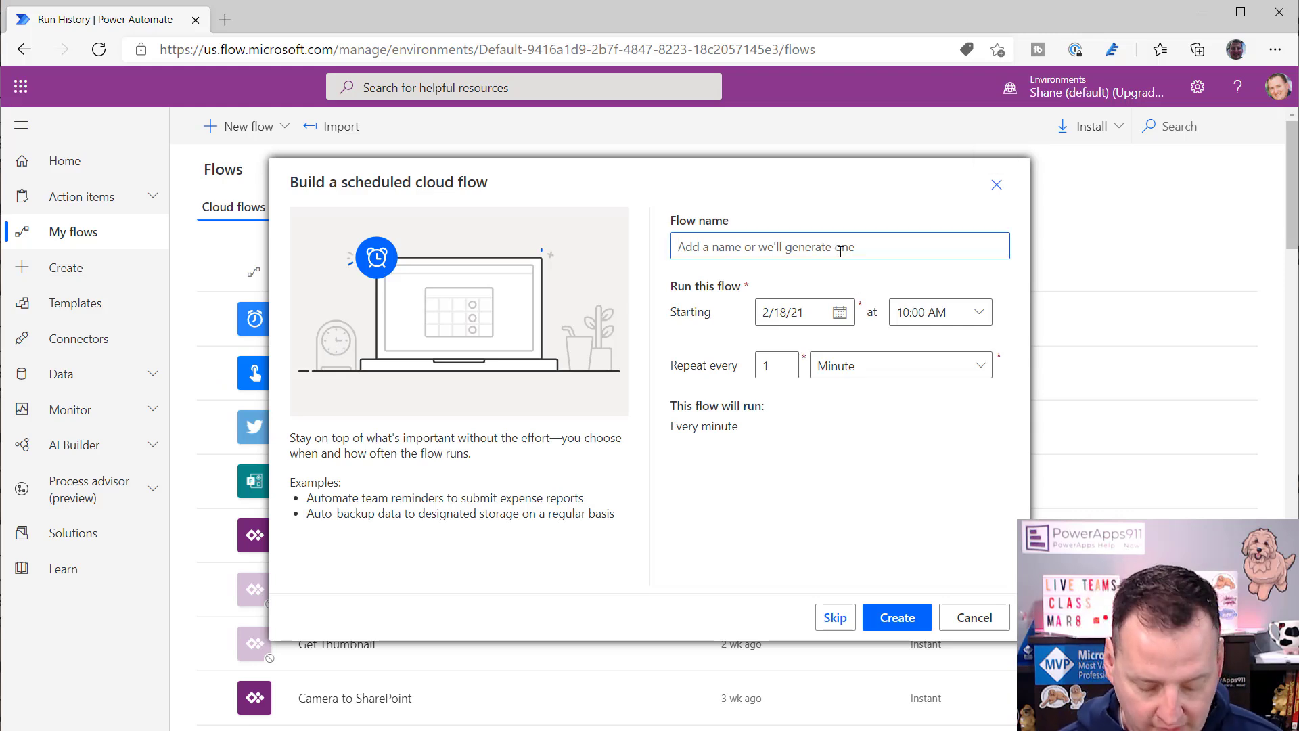
type("EOM ")
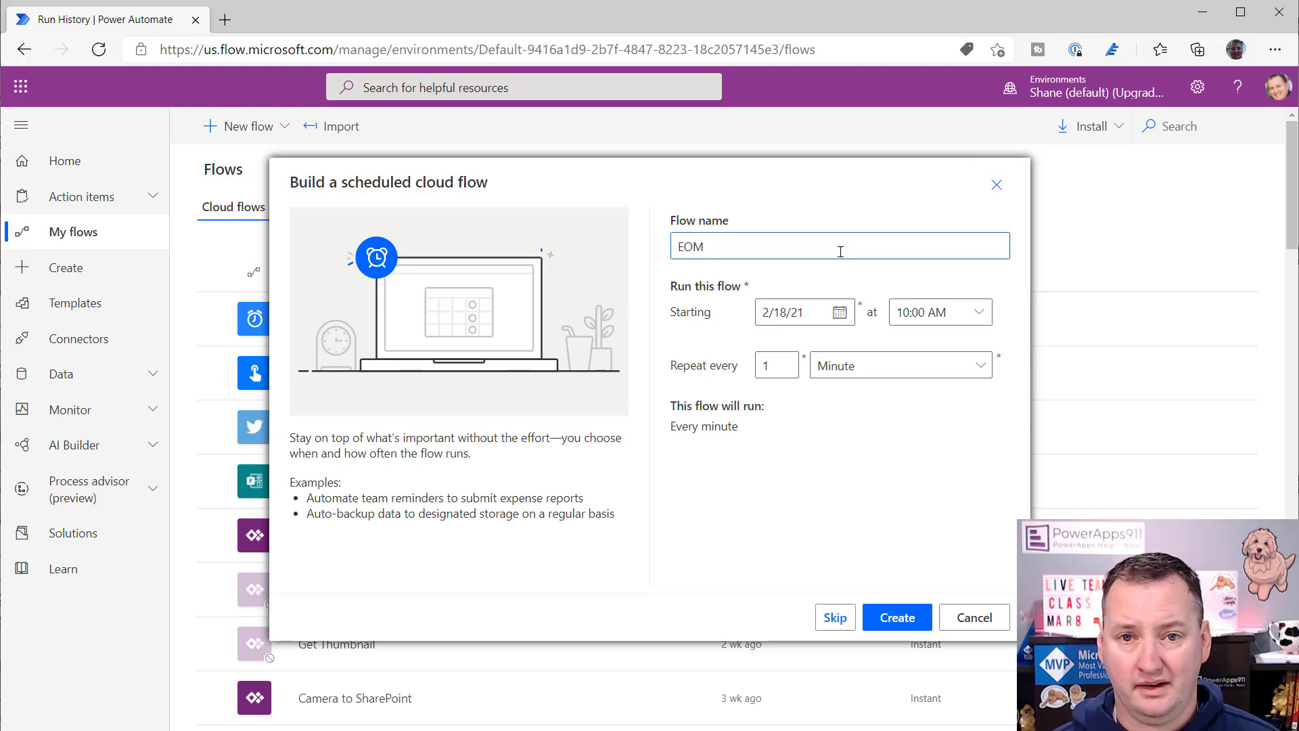
type("Video")
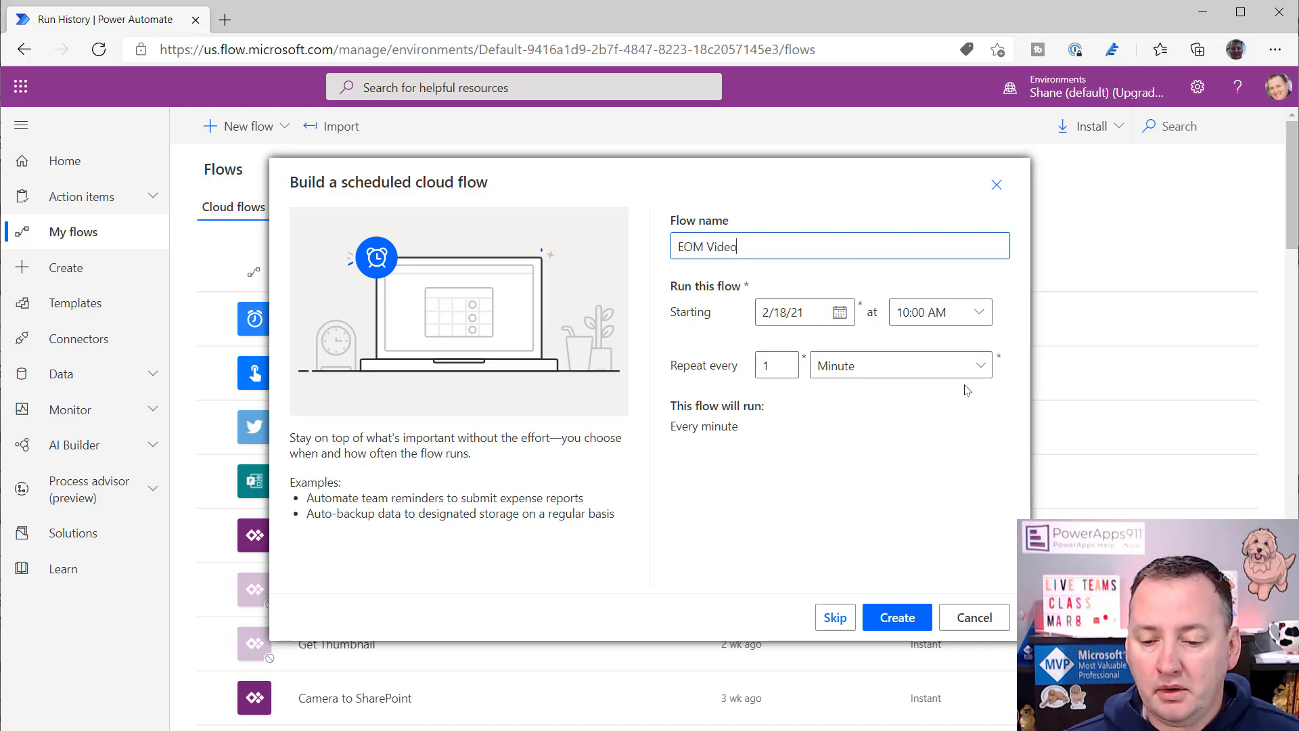
left_click(981, 367)
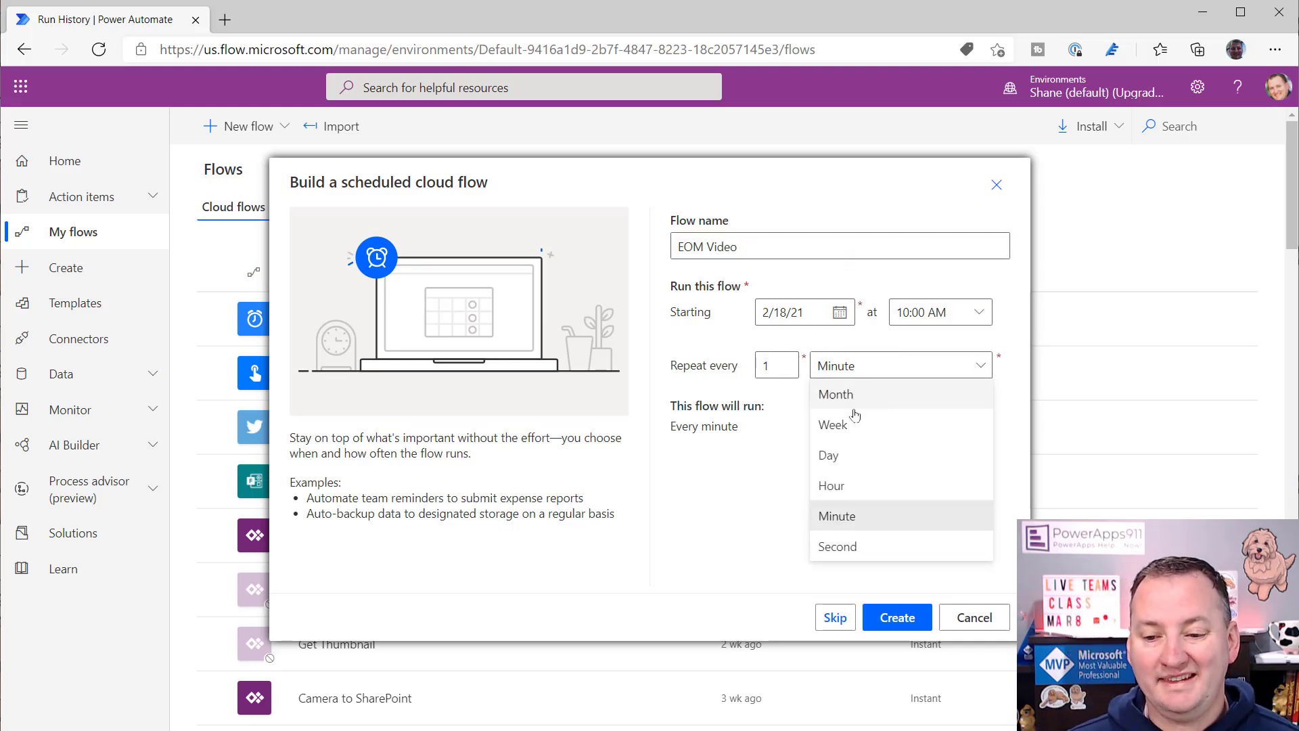
left_click(859, 459)
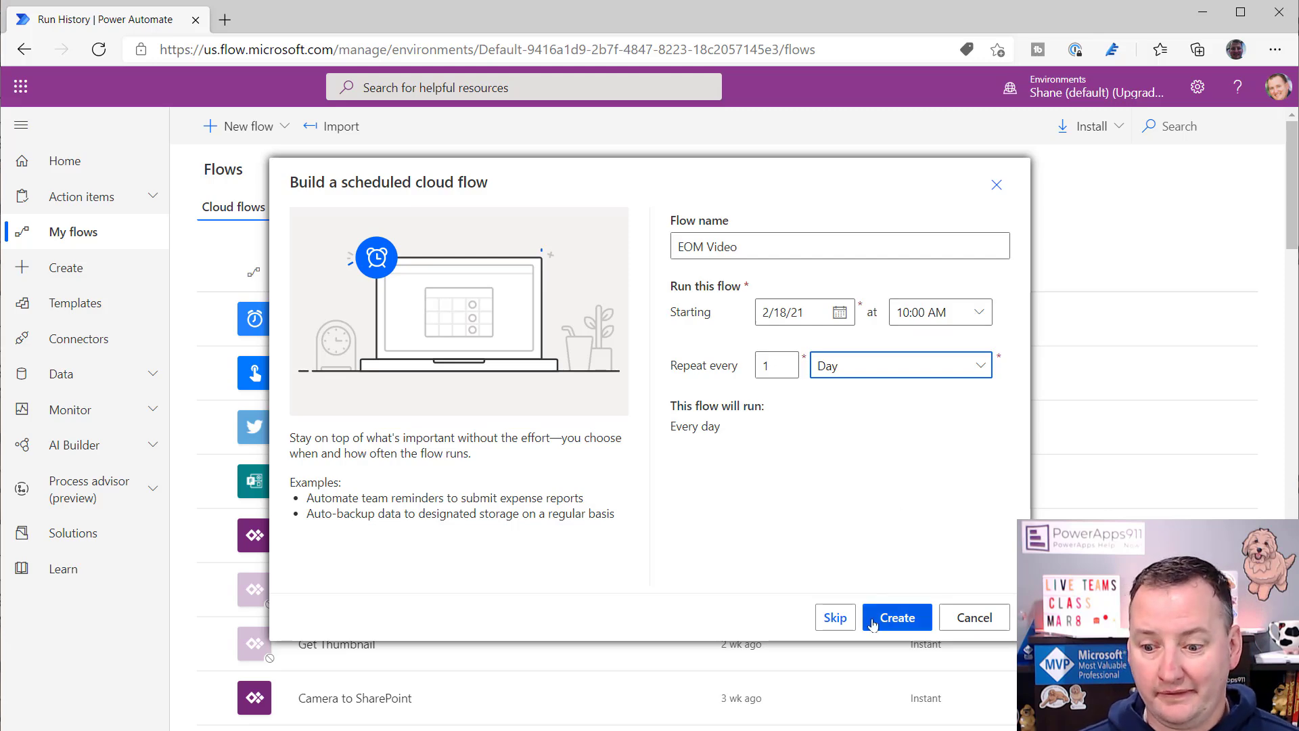
left_click(898, 622)
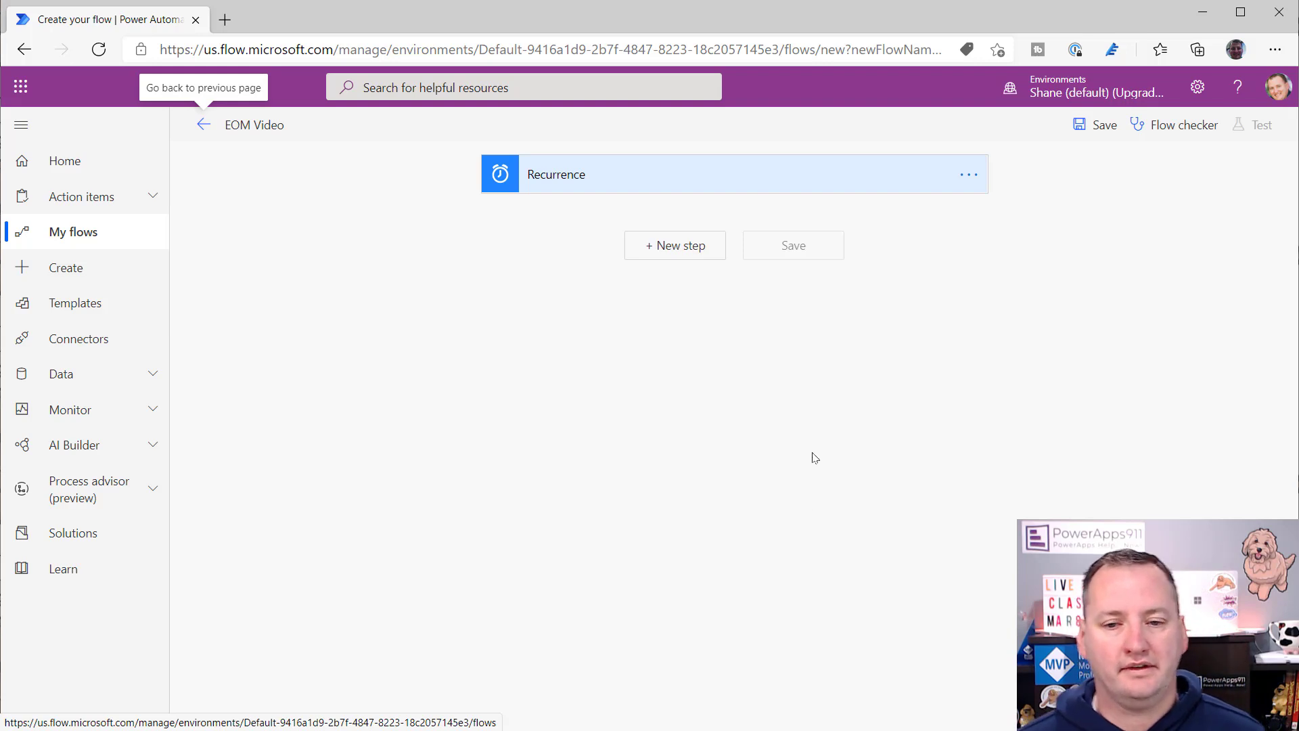
Step: Review the Recurrence trigger's interval, frequency and advanced scheduling options, then collapse the trigger
left_click(745, 176)
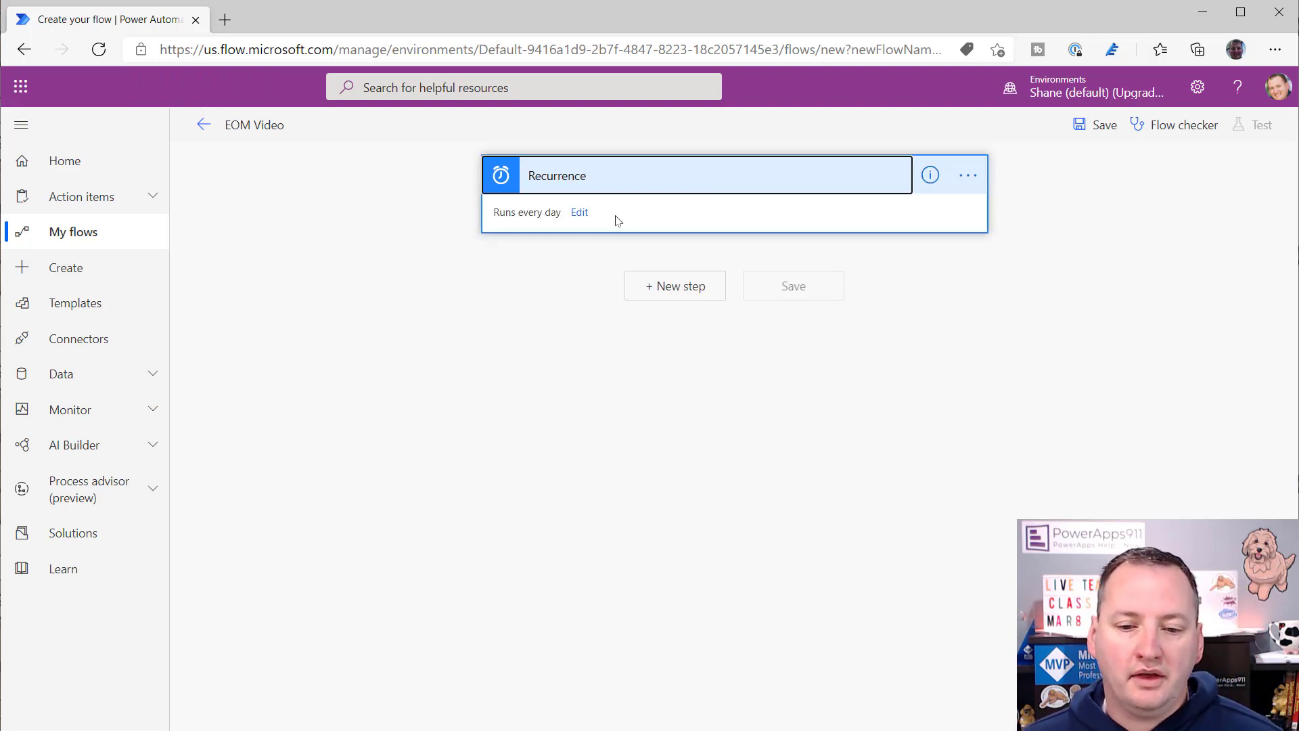
left_click(579, 214)
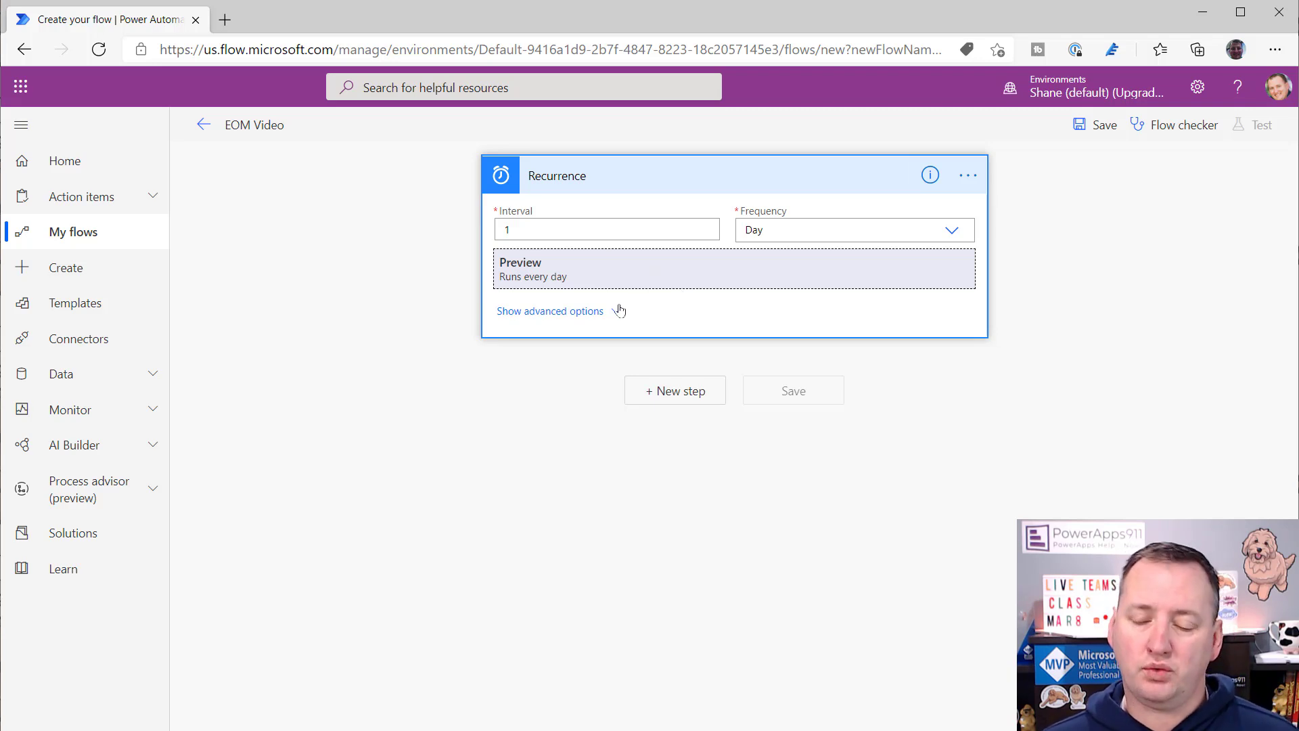
left_click(580, 312)
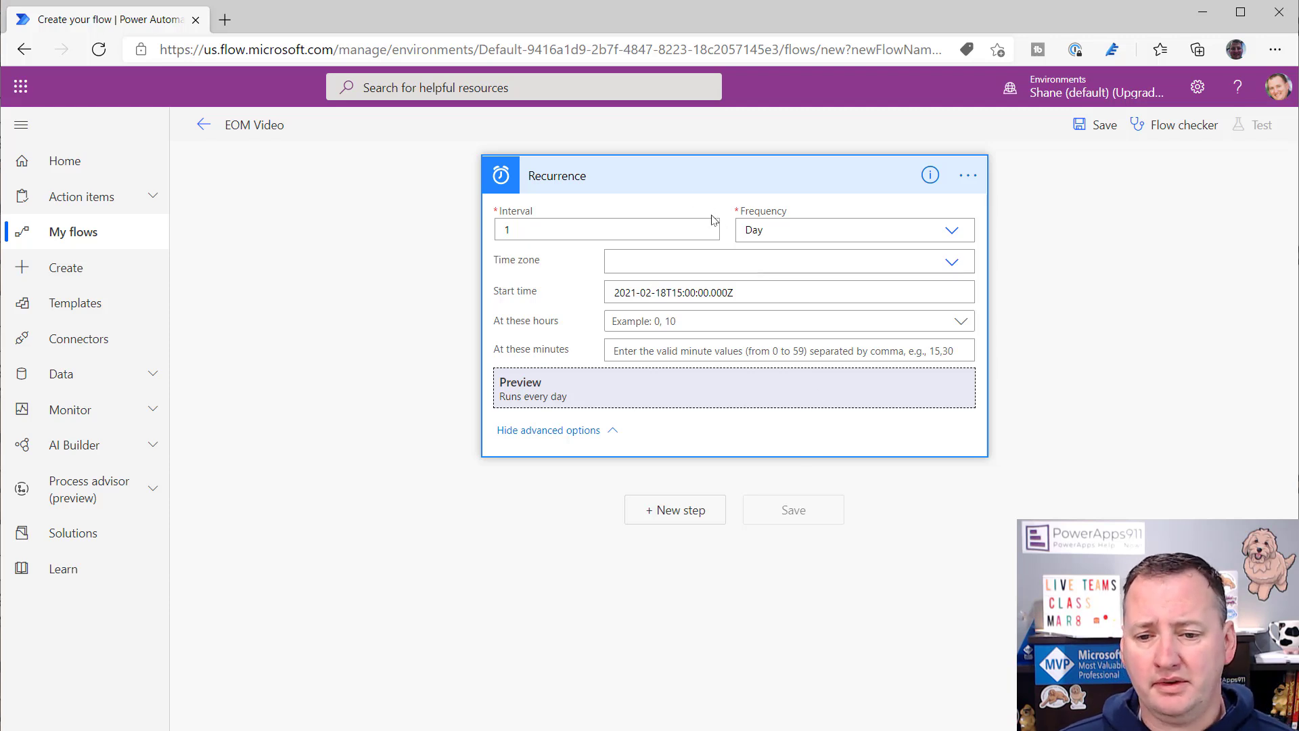
left_click(745, 181)
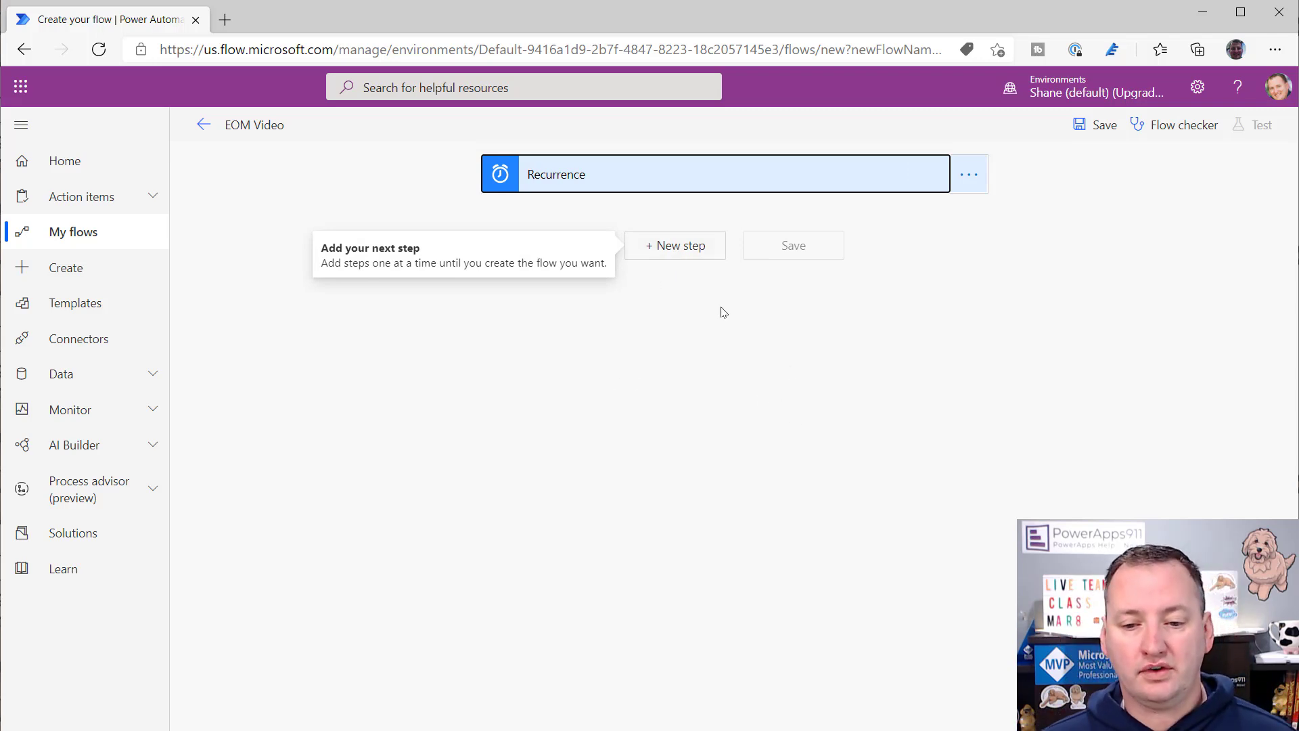
Step: Add a Compose data operation after the Recurrence trigger
left_click(688, 253)
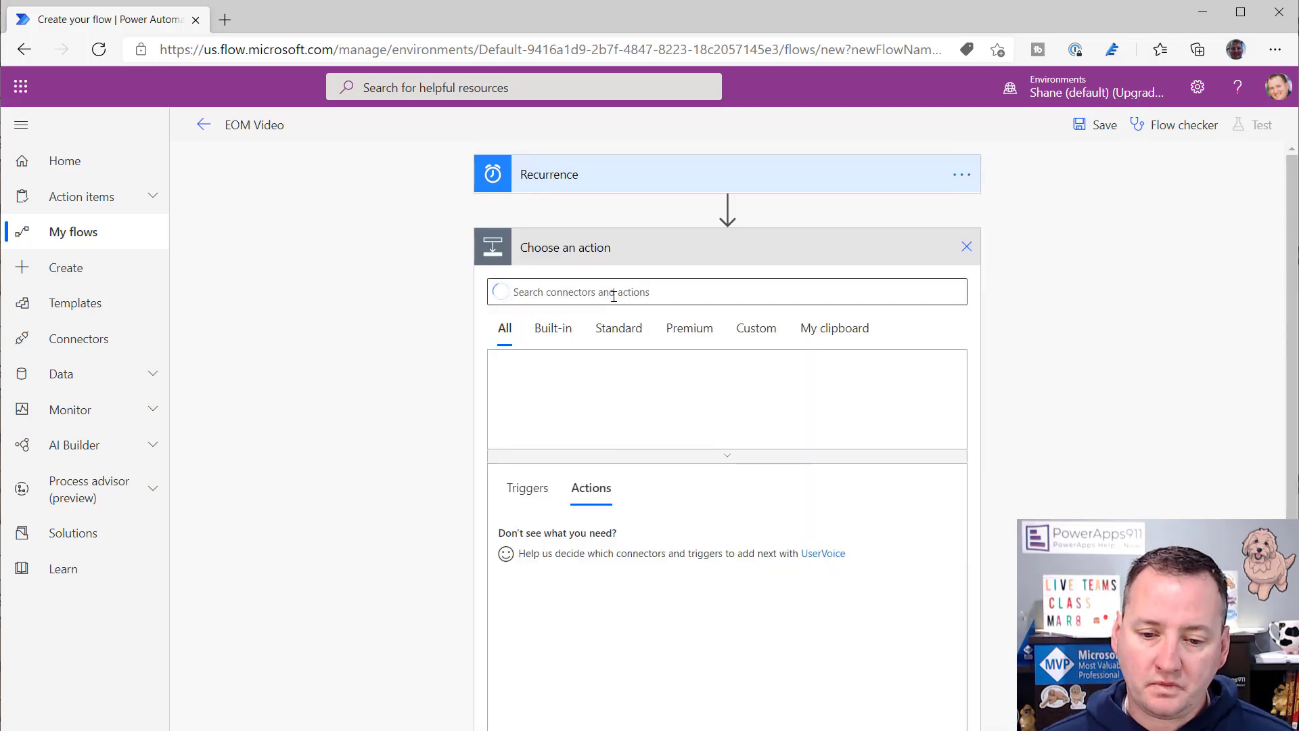
type("compose")
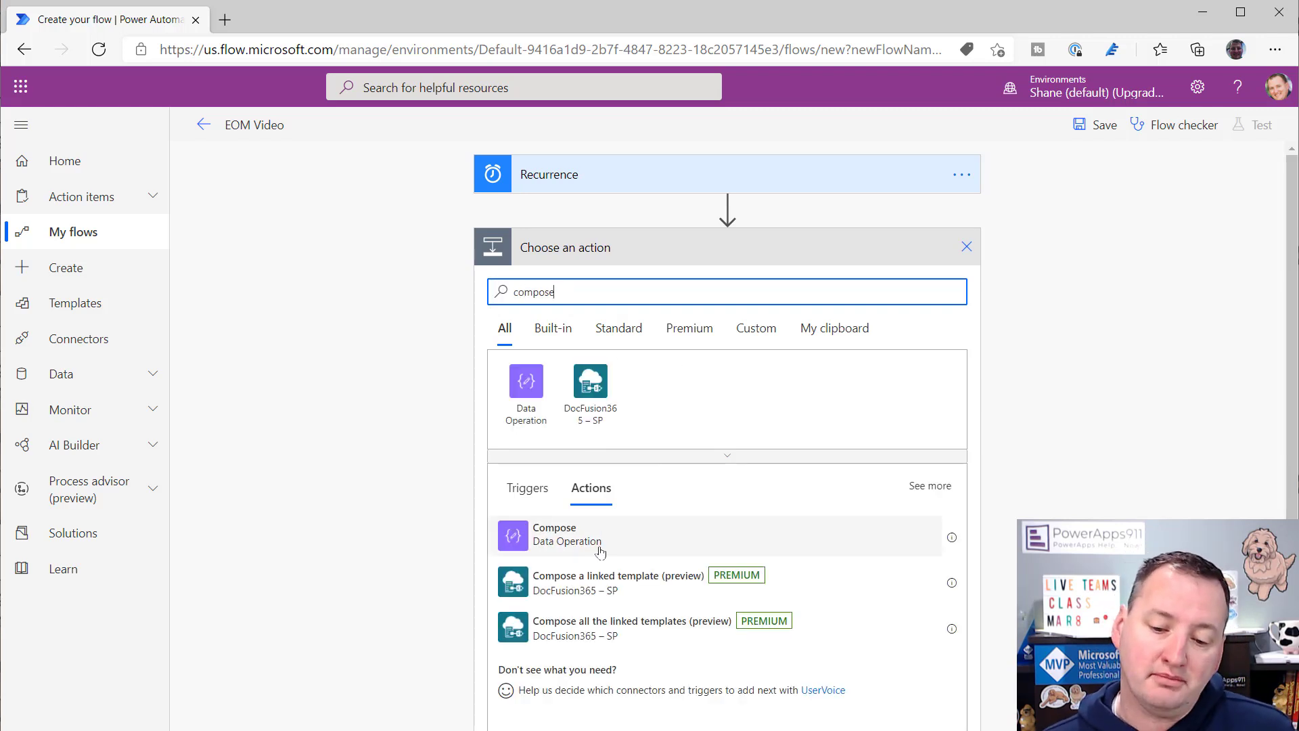
left_click(589, 545)
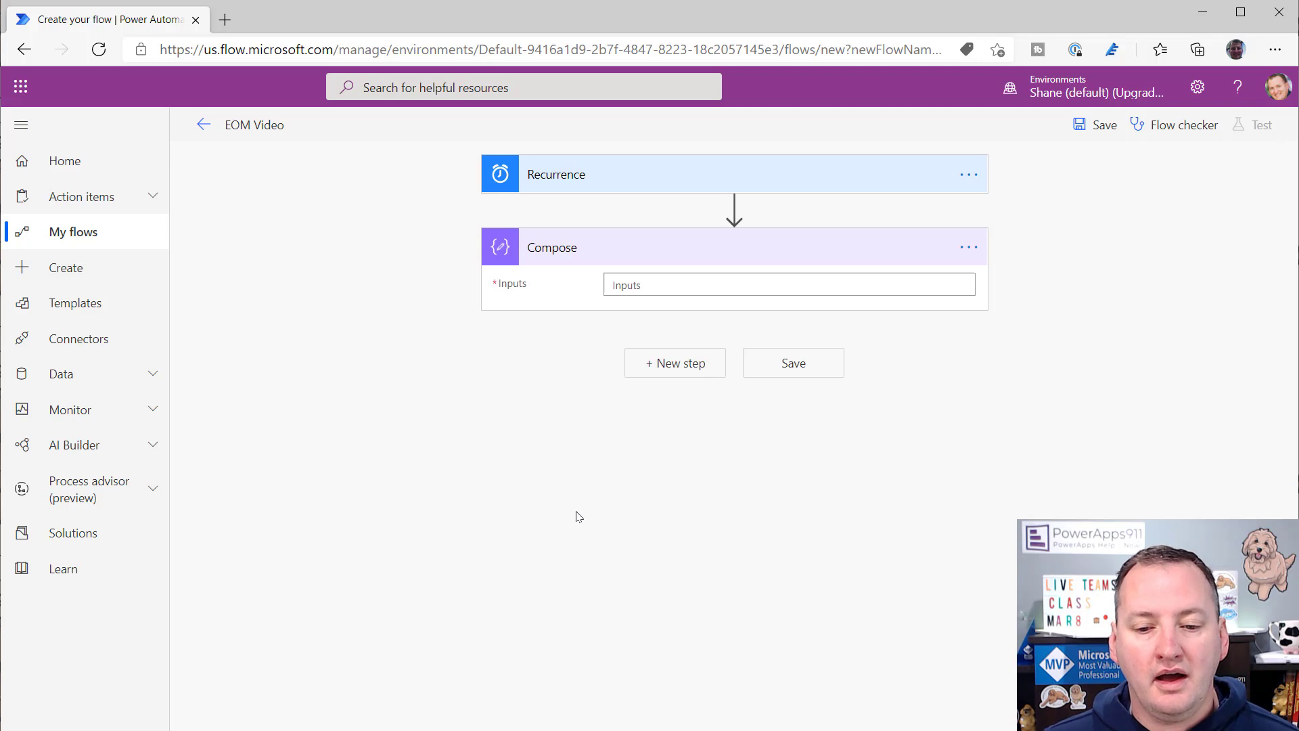
Step: Start an expression for the Compose action's inputs with the date and time function startOfMonth()
left_click(692, 289)
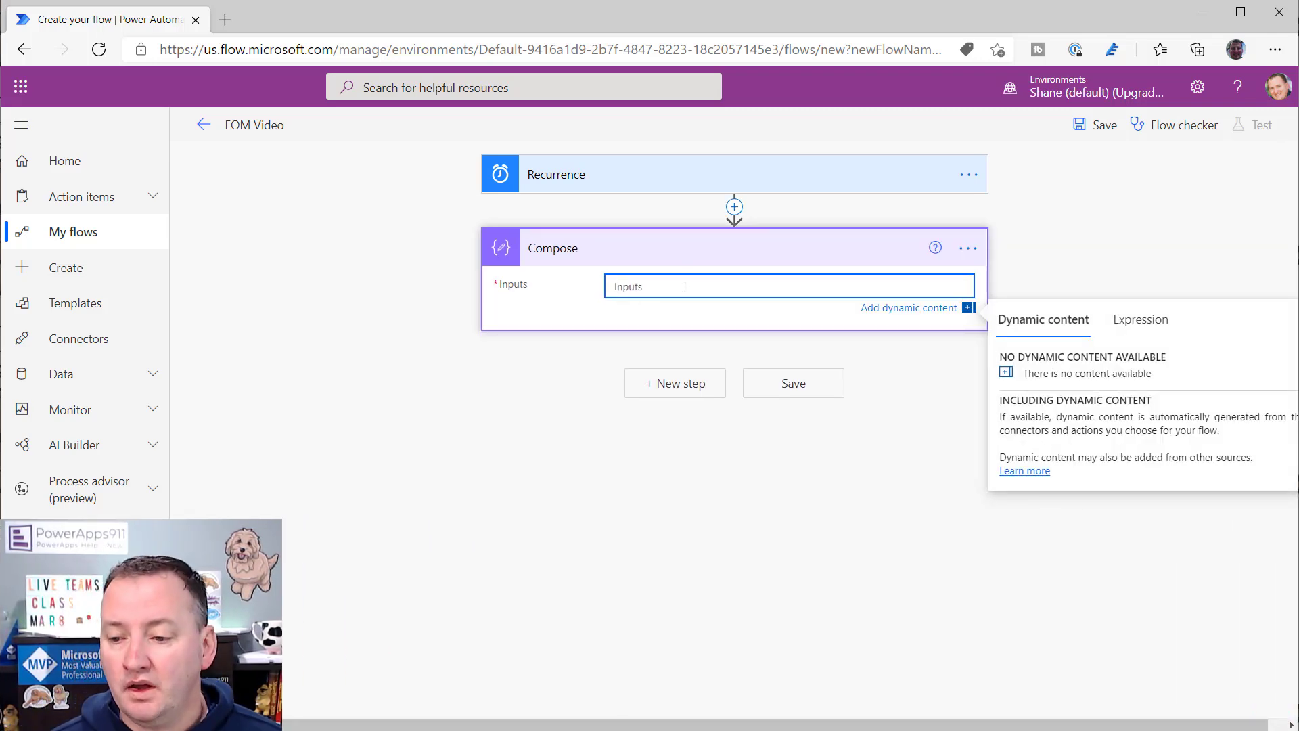
left_click_drag(924, 723, 937, 722)
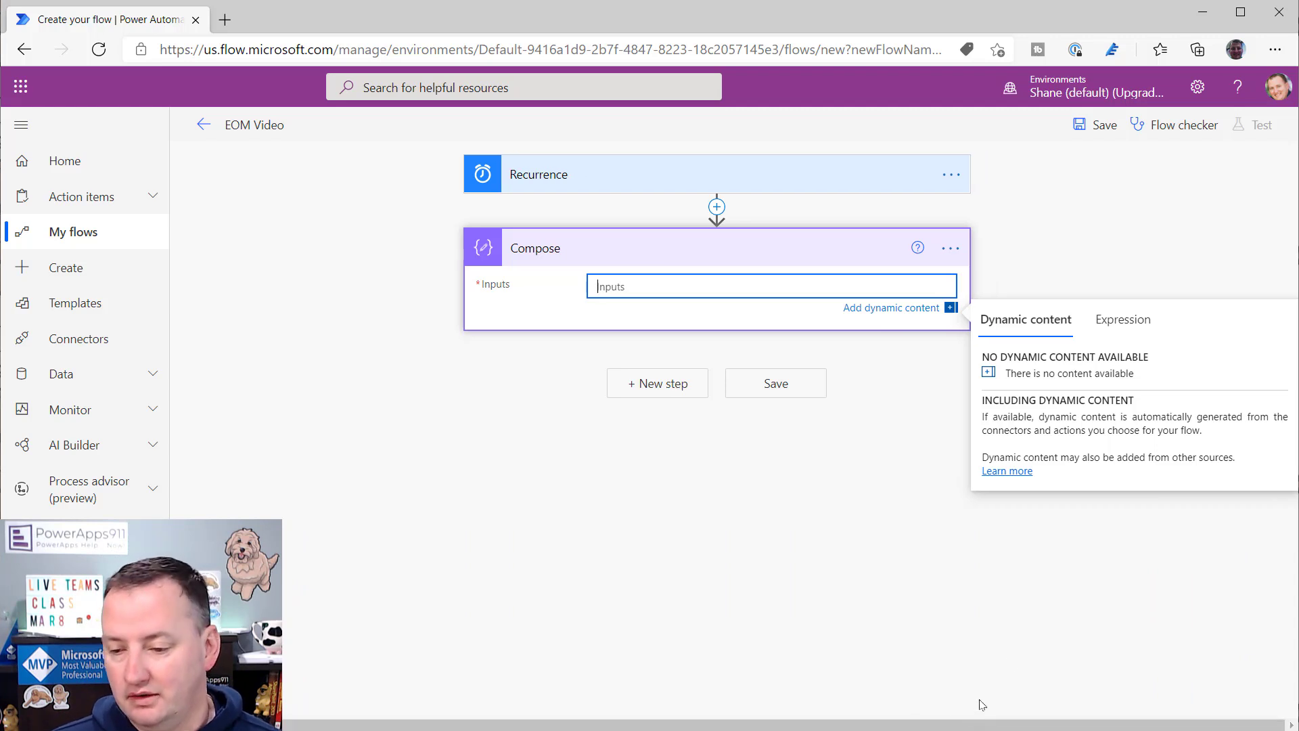
left_click(1113, 326)
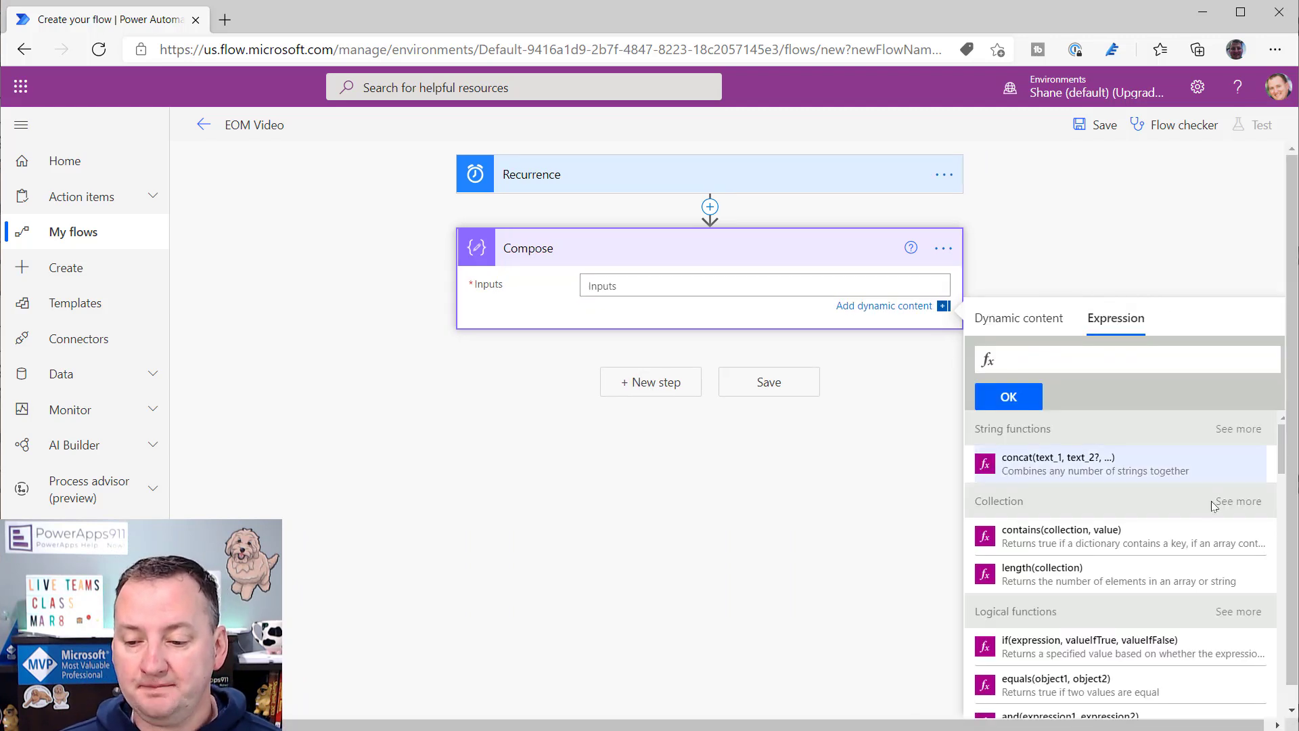
scroll(1294, 571, "down", 1)
scroll(1097, 497, "down", 7)
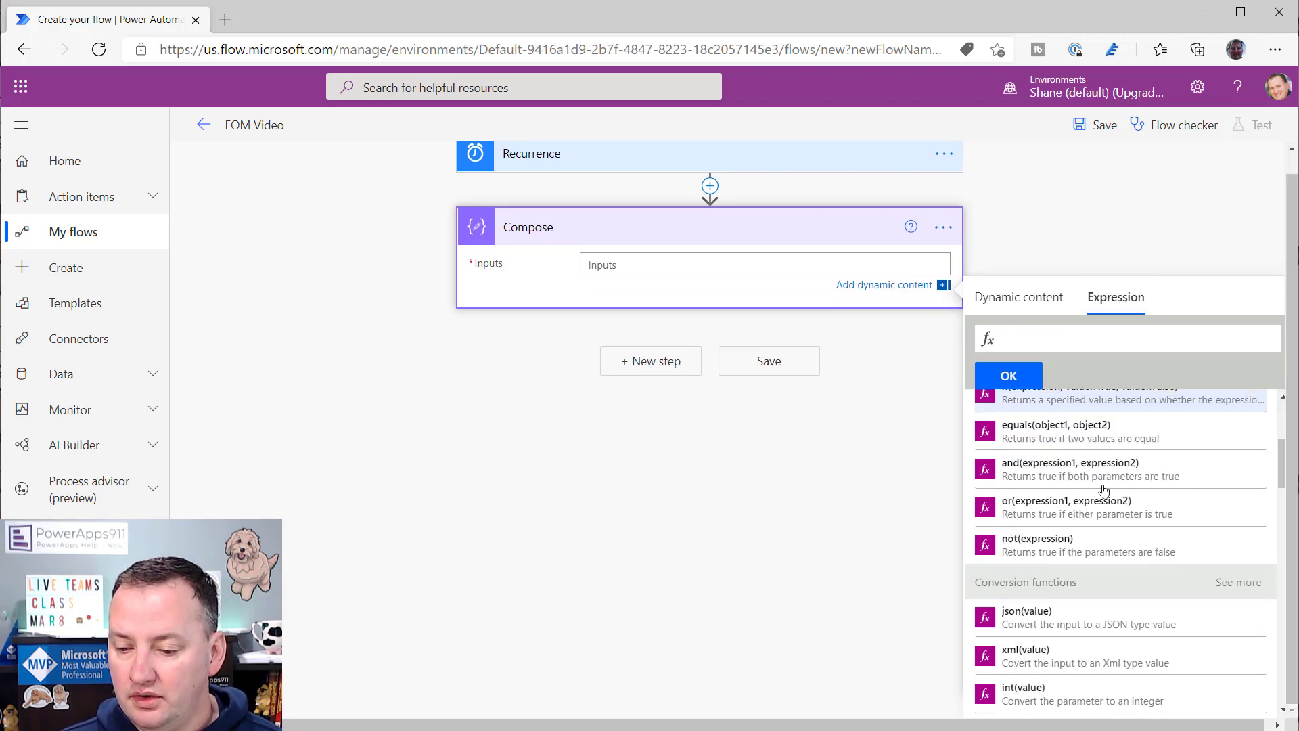
scroll(1097, 497, "down", 5)
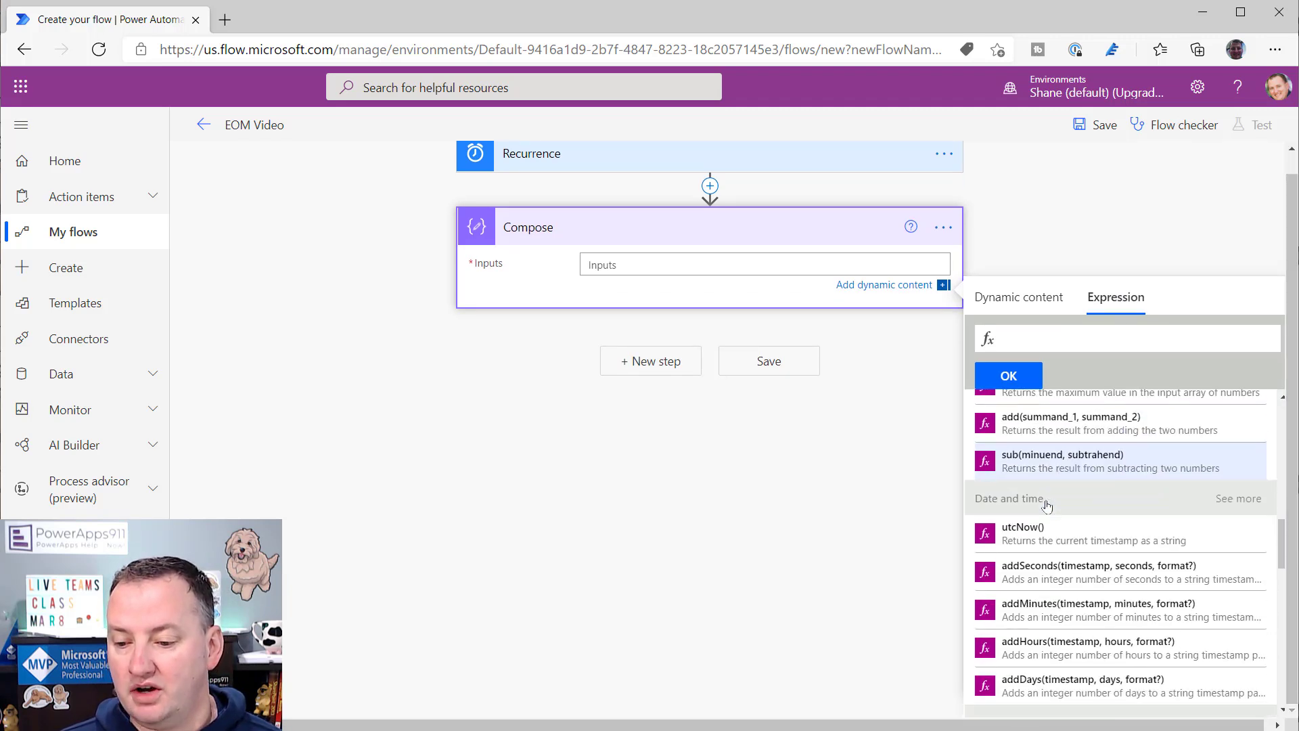
left_click(1244, 477)
scroll(1080, 486, "down", 4)
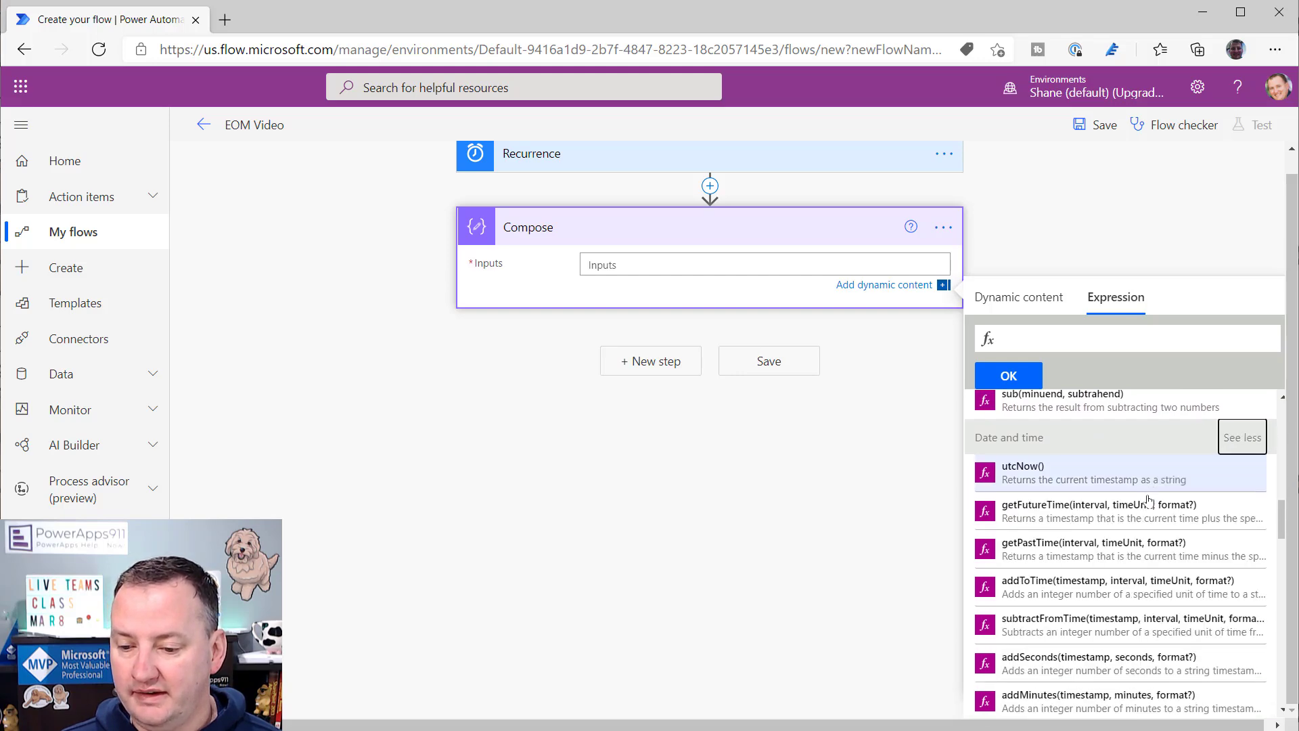
scroll(1073, 489, "down", 1)
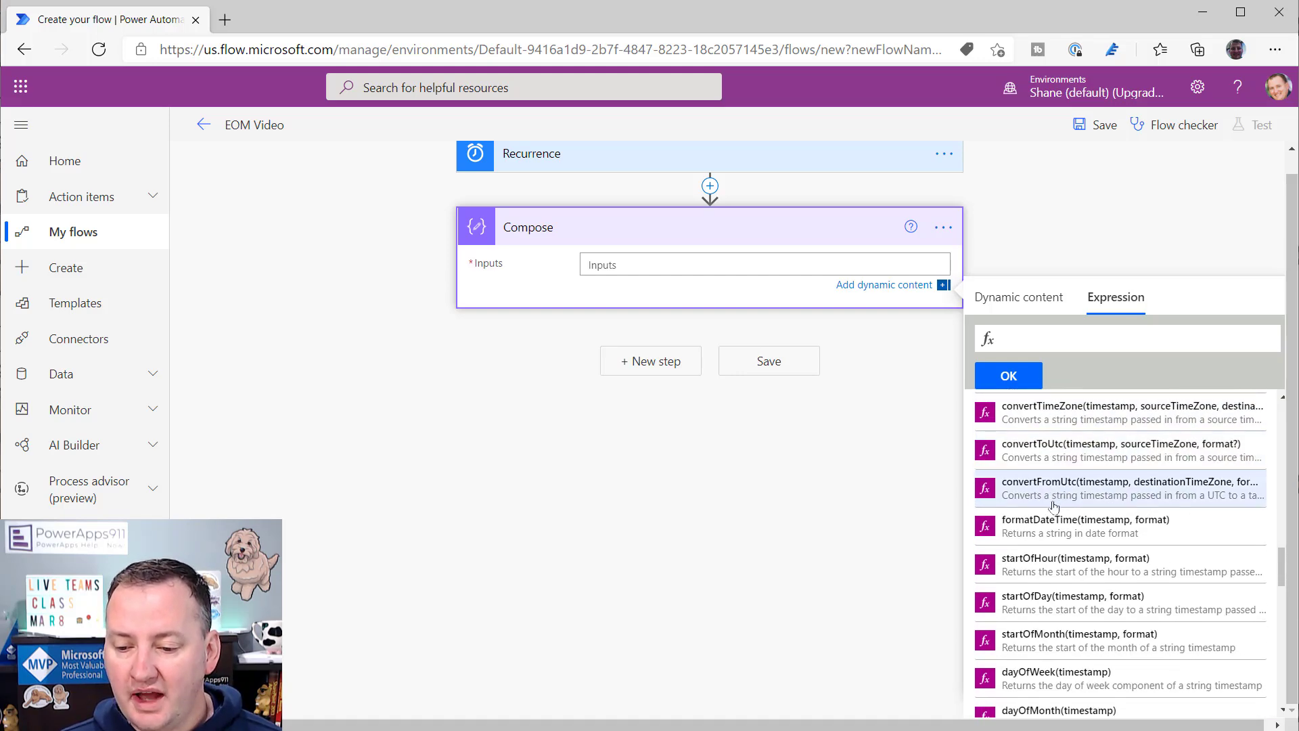
scroll(1103, 525, "down", 1)
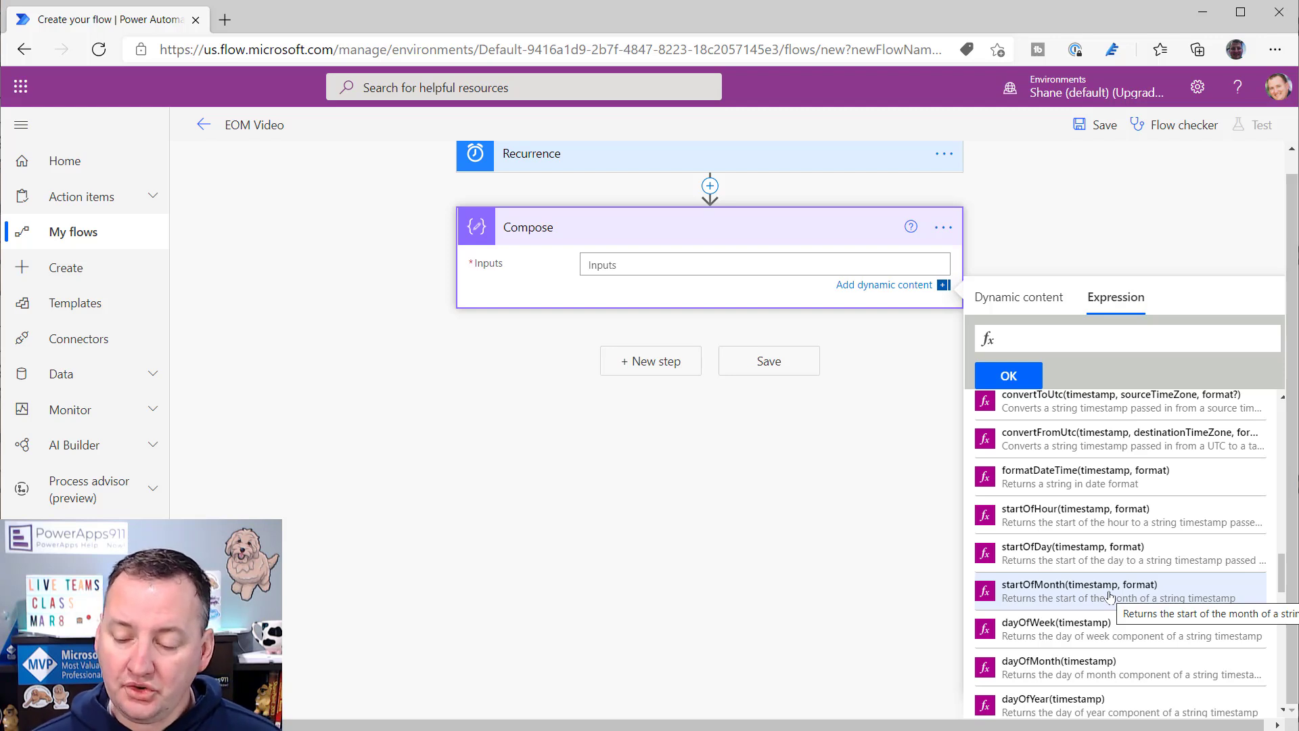
left_click(1095, 597)
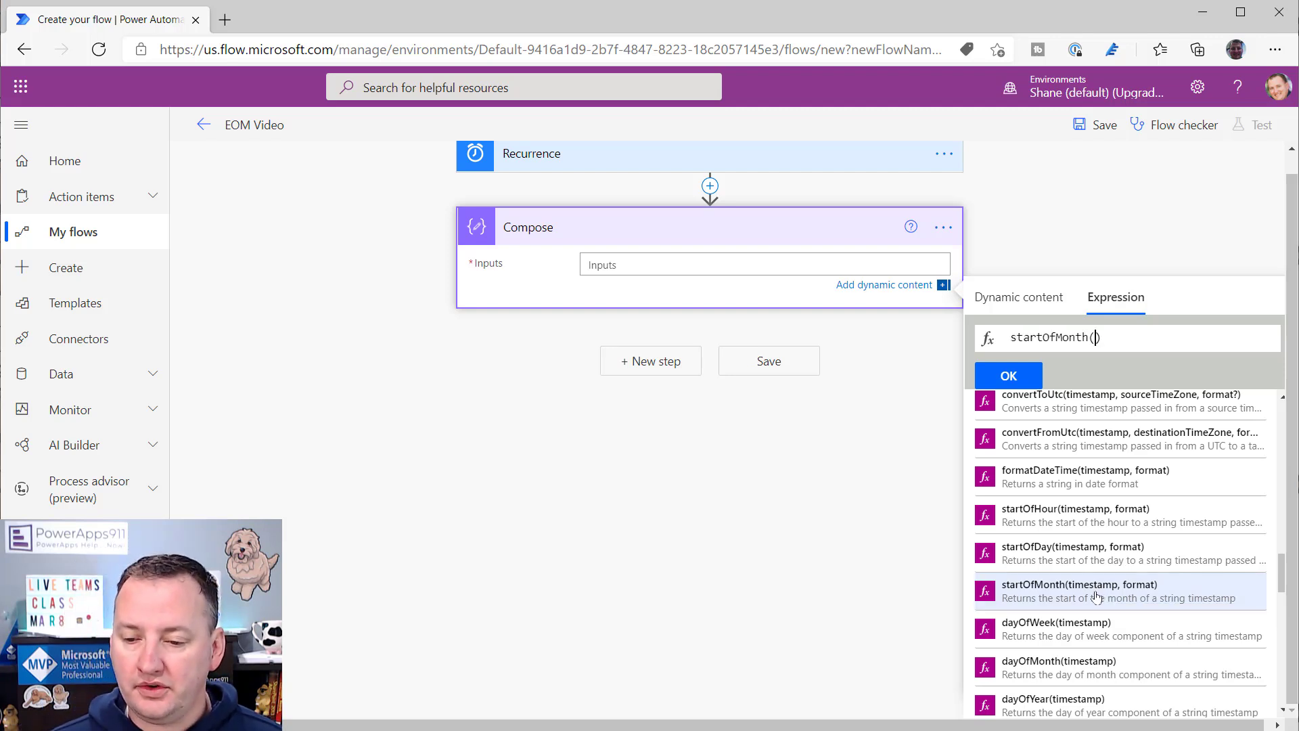
Step: Nest utcNow() inside the startOfMonth() function and apply the expression to the Compose inputs
left_click(1098, 337)
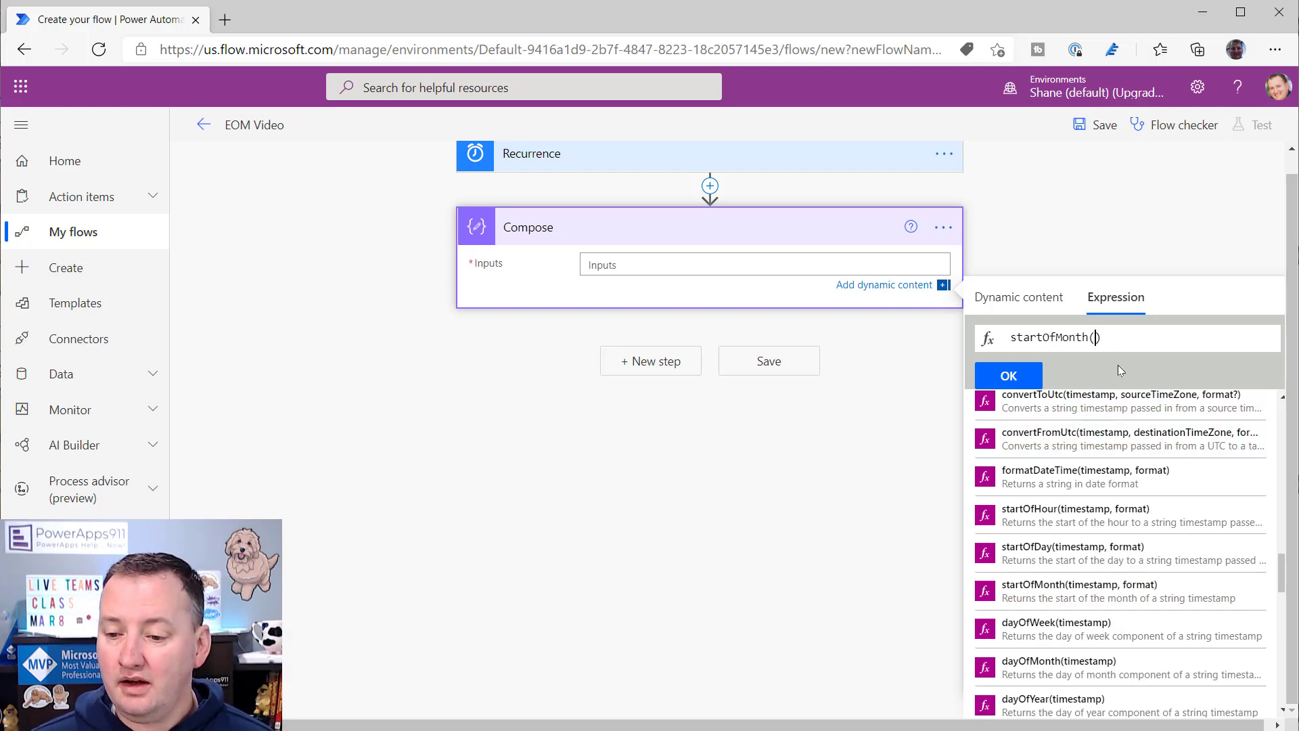
scroll(1154, 544, "up", 7)
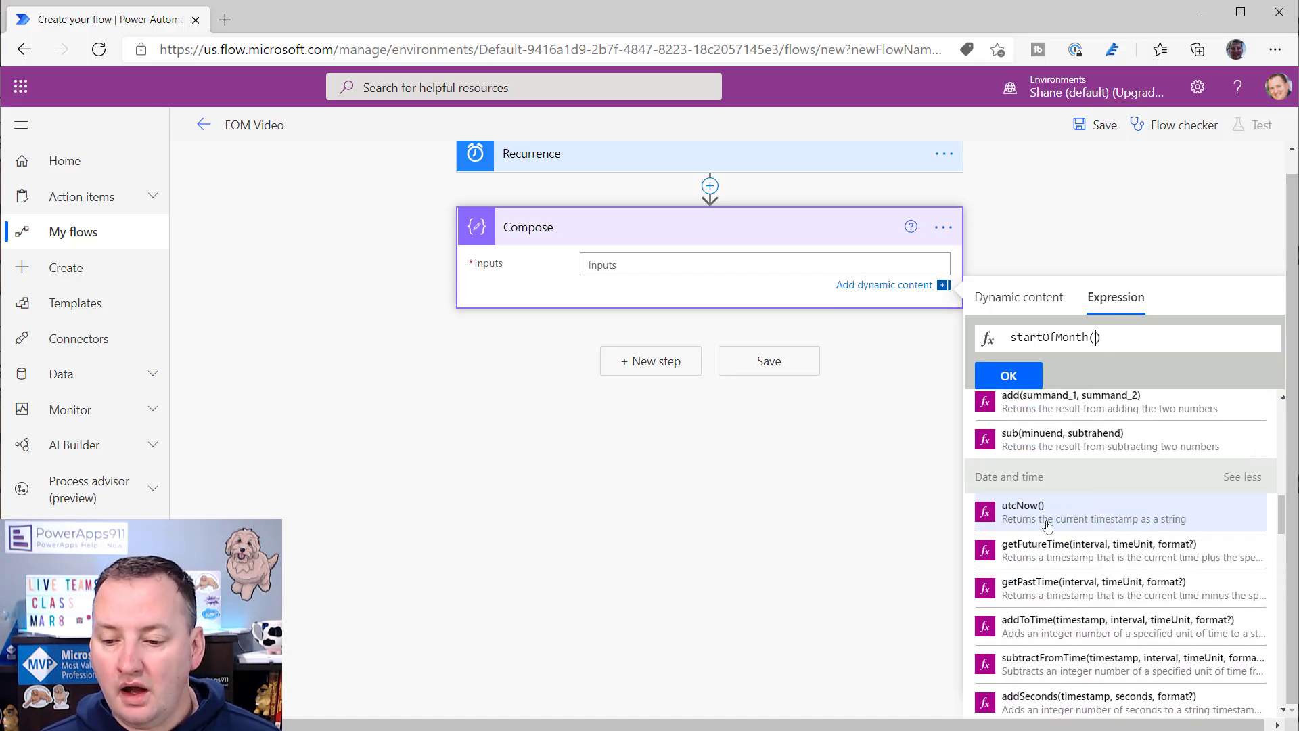
left_click(1057, 523)
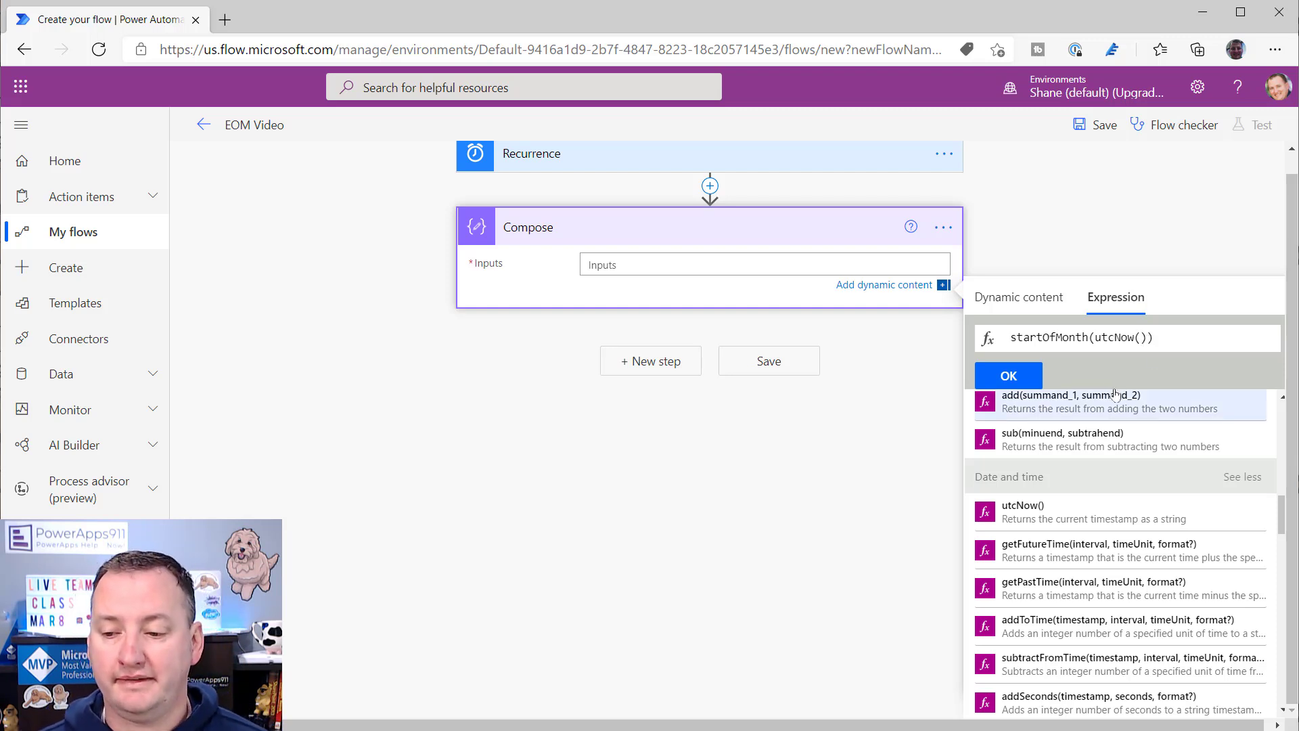
left_click(1009, 376)
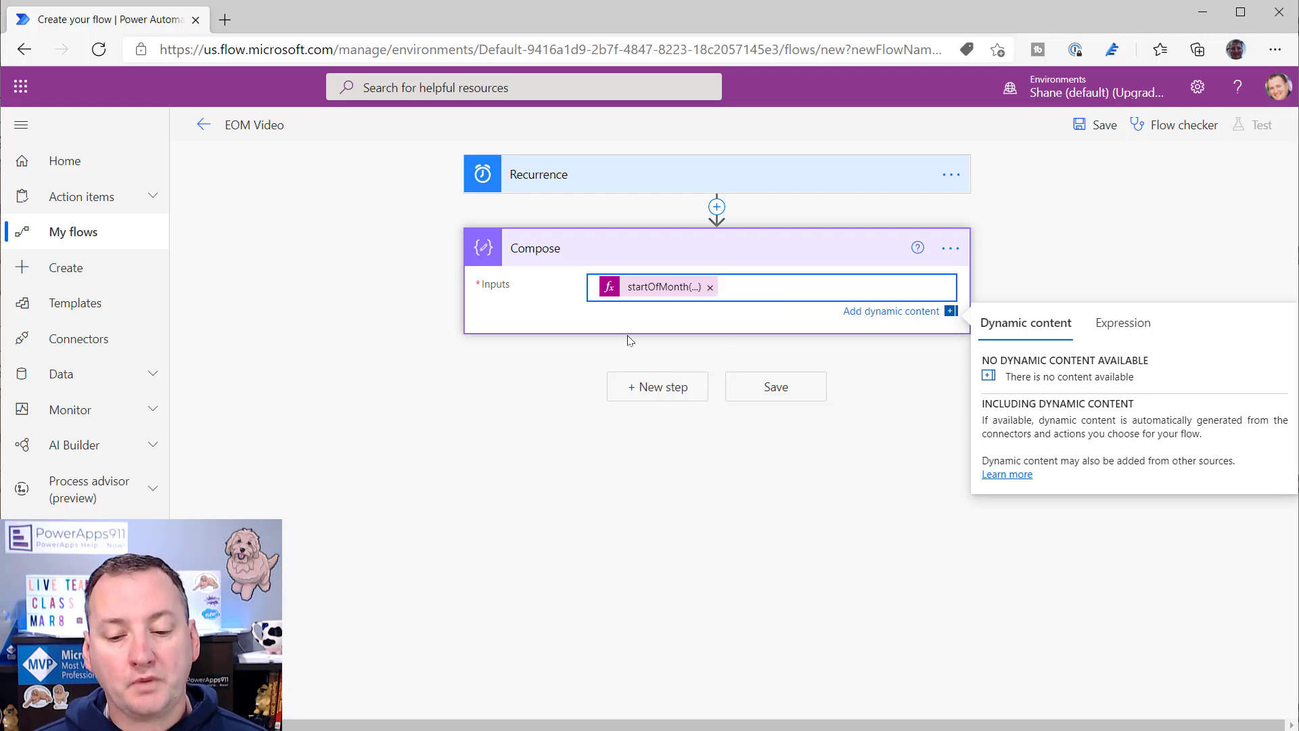
Step: Add a second Compose data operation below the first one
left_click(658, 387)
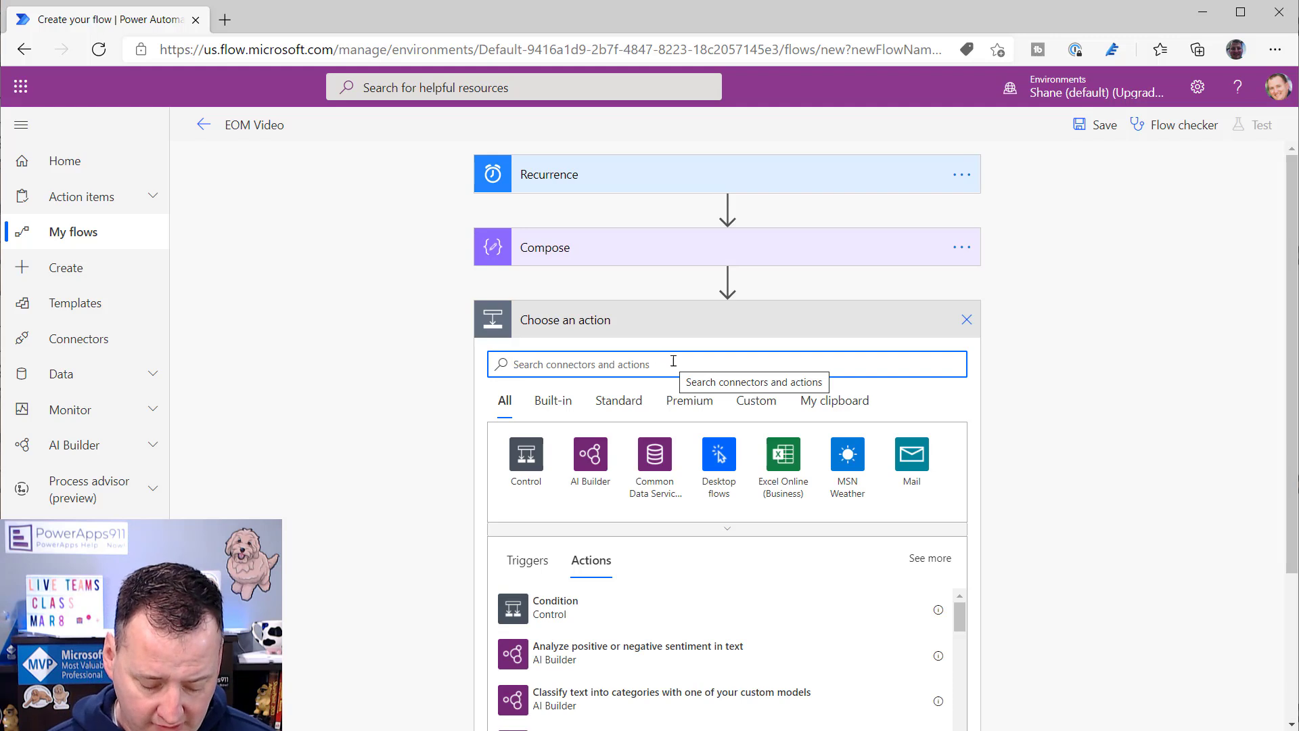
type("compose")
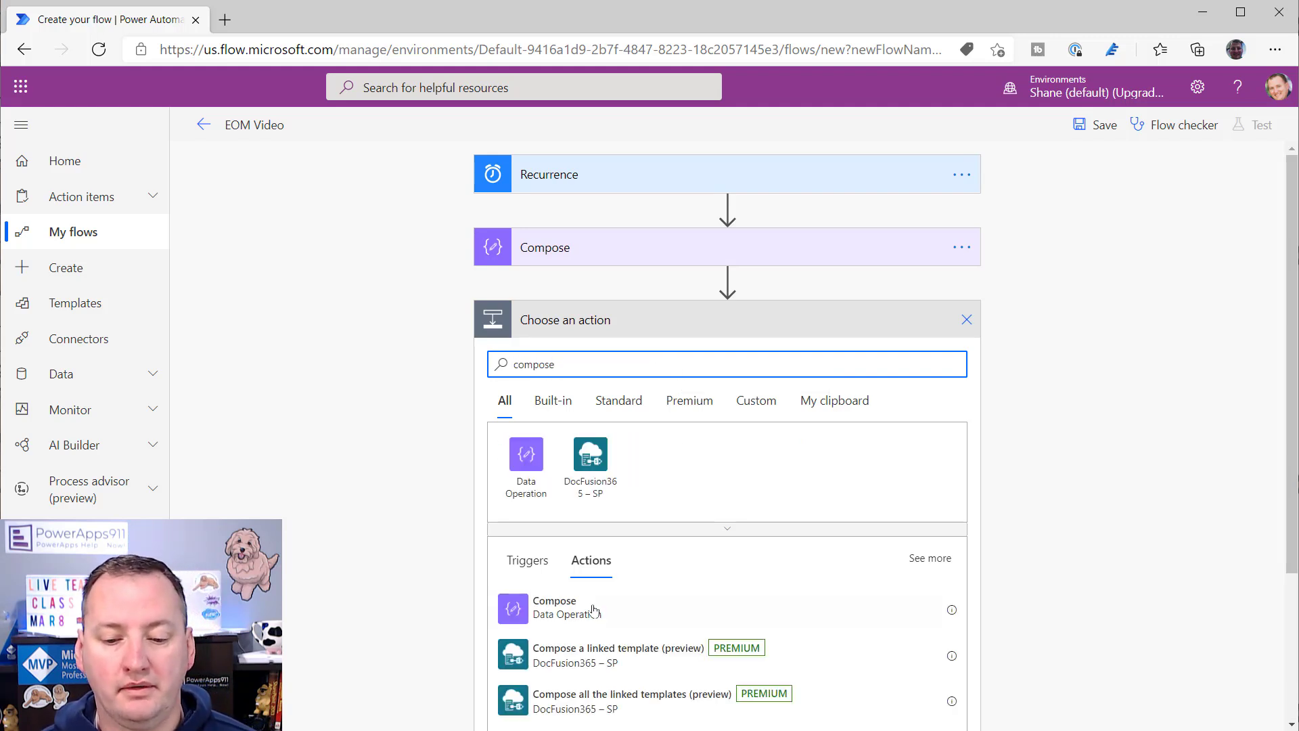
left_click(561, 625)
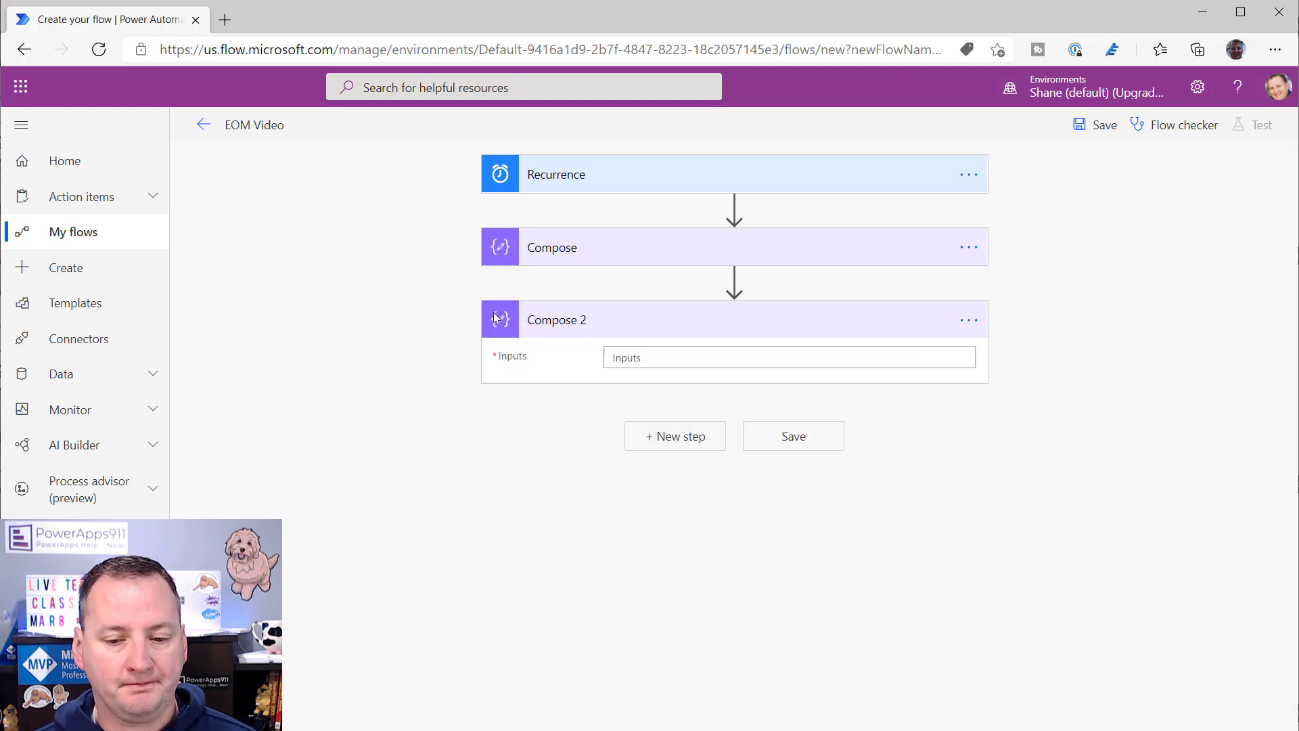
Step: Start an expression for the second Compose action's inputs with the startOfMonth() function
left_click(651, 359)
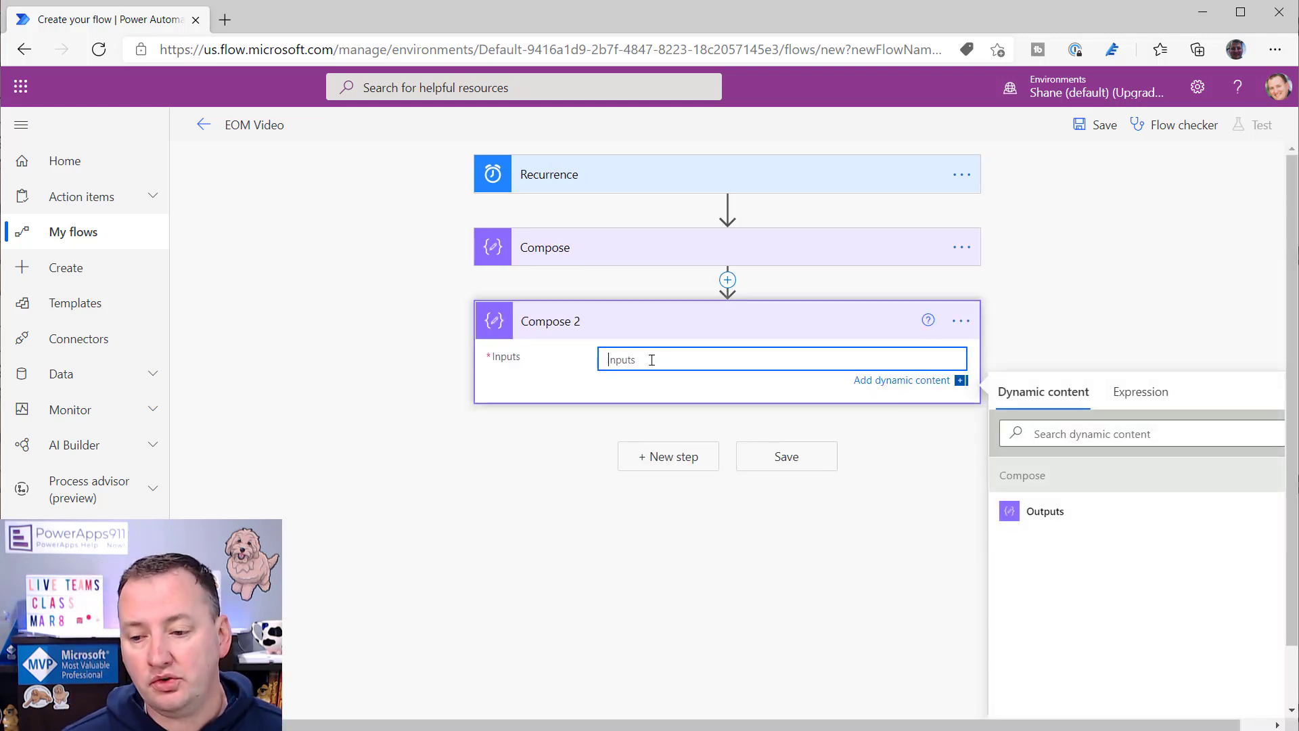
left_click(1141, 391)
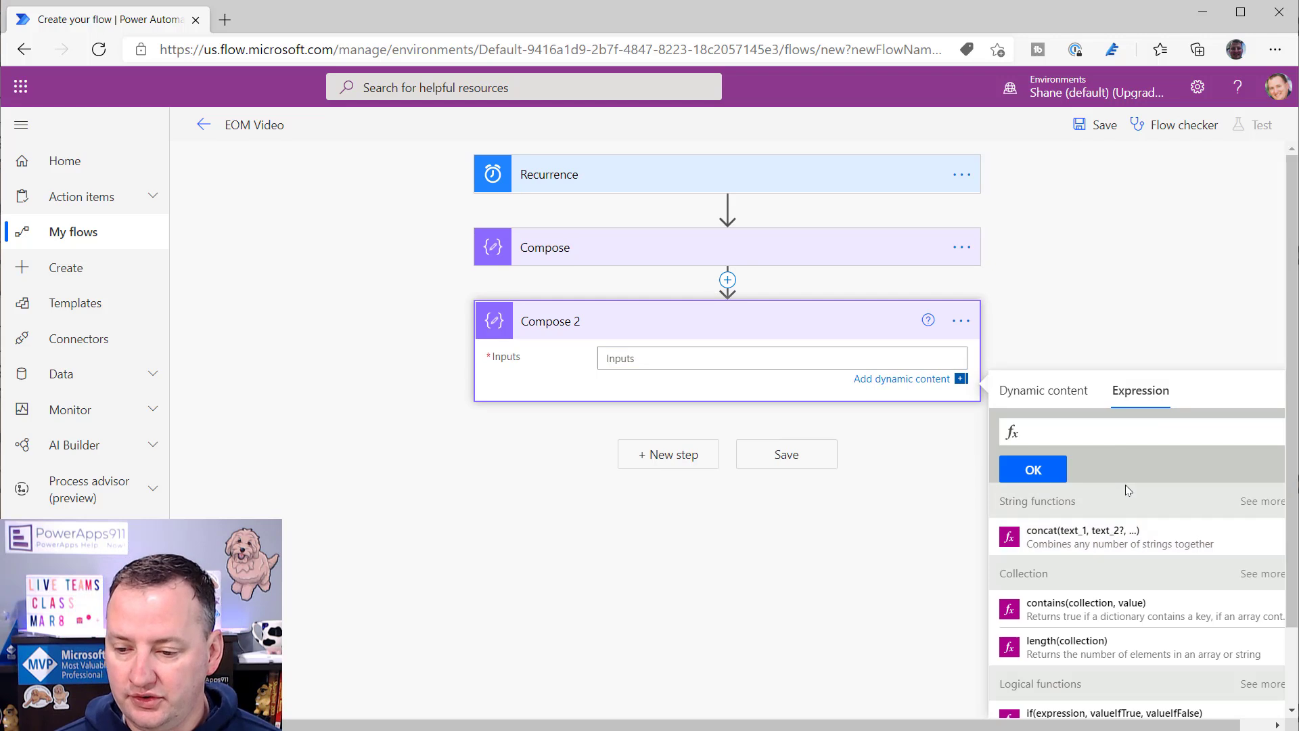
type("start")
left_click(989, 480)
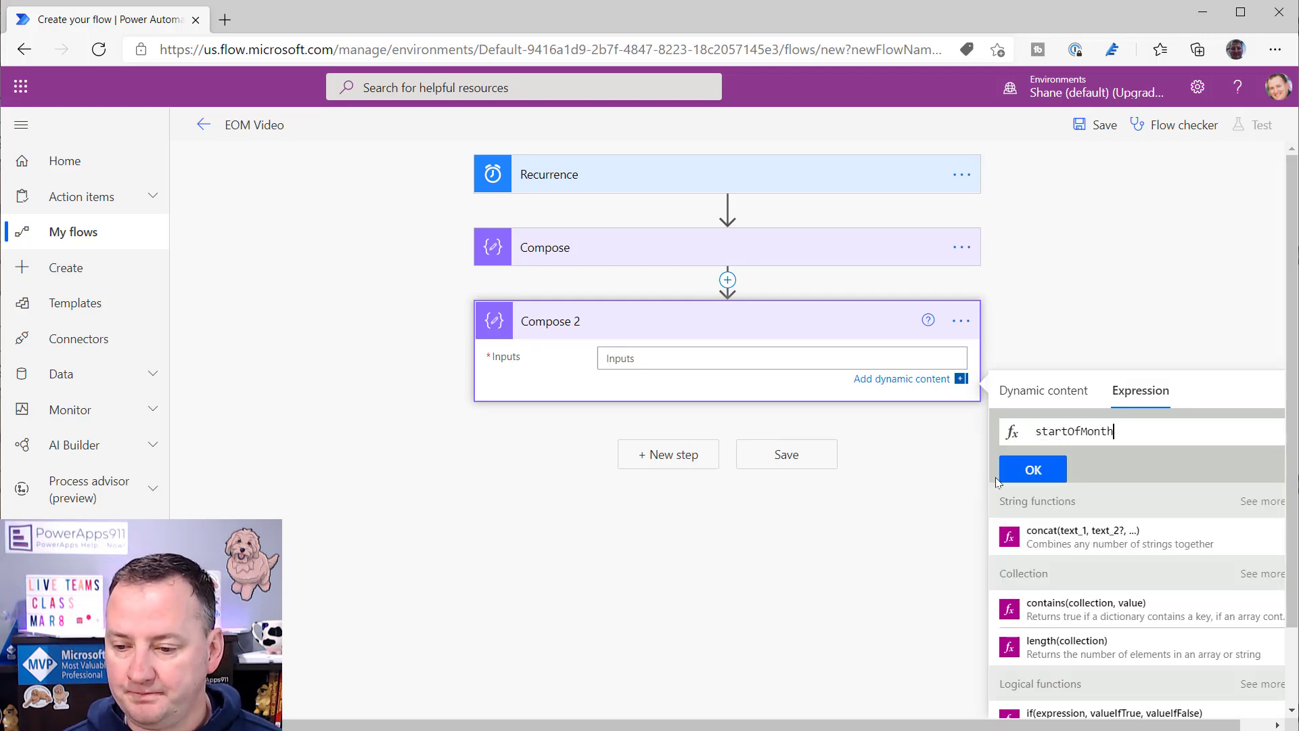
type("(")
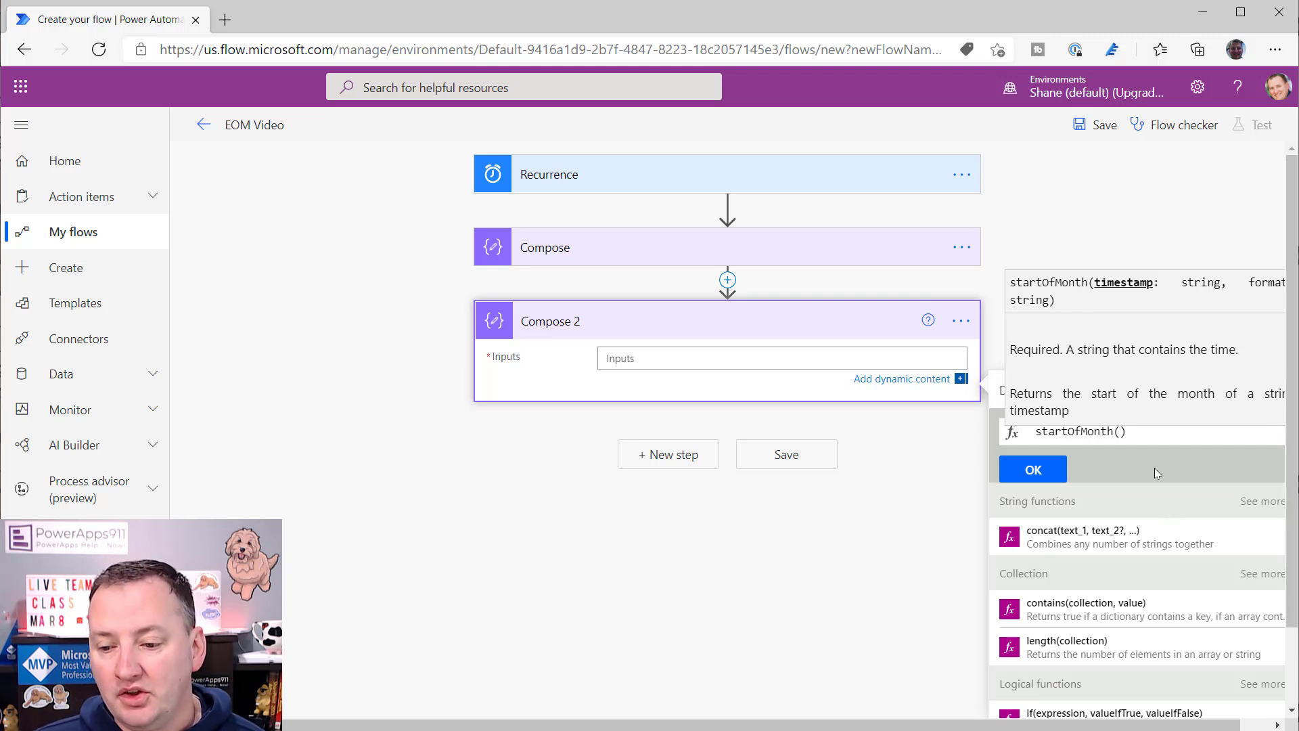
Step: Nest the addDays() function inside startOfMonth() in the second Compose action's expression
left_click_drag(1009, 725, 1101, 726)
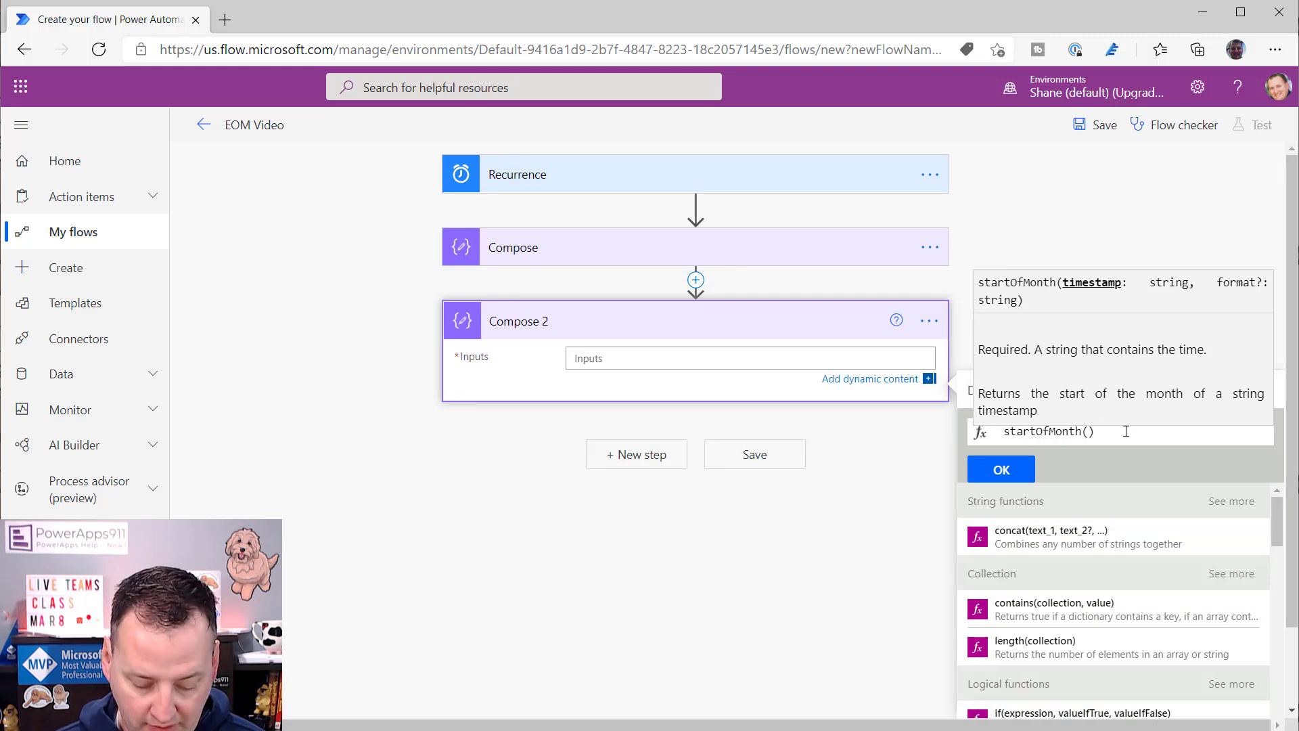
type("add")
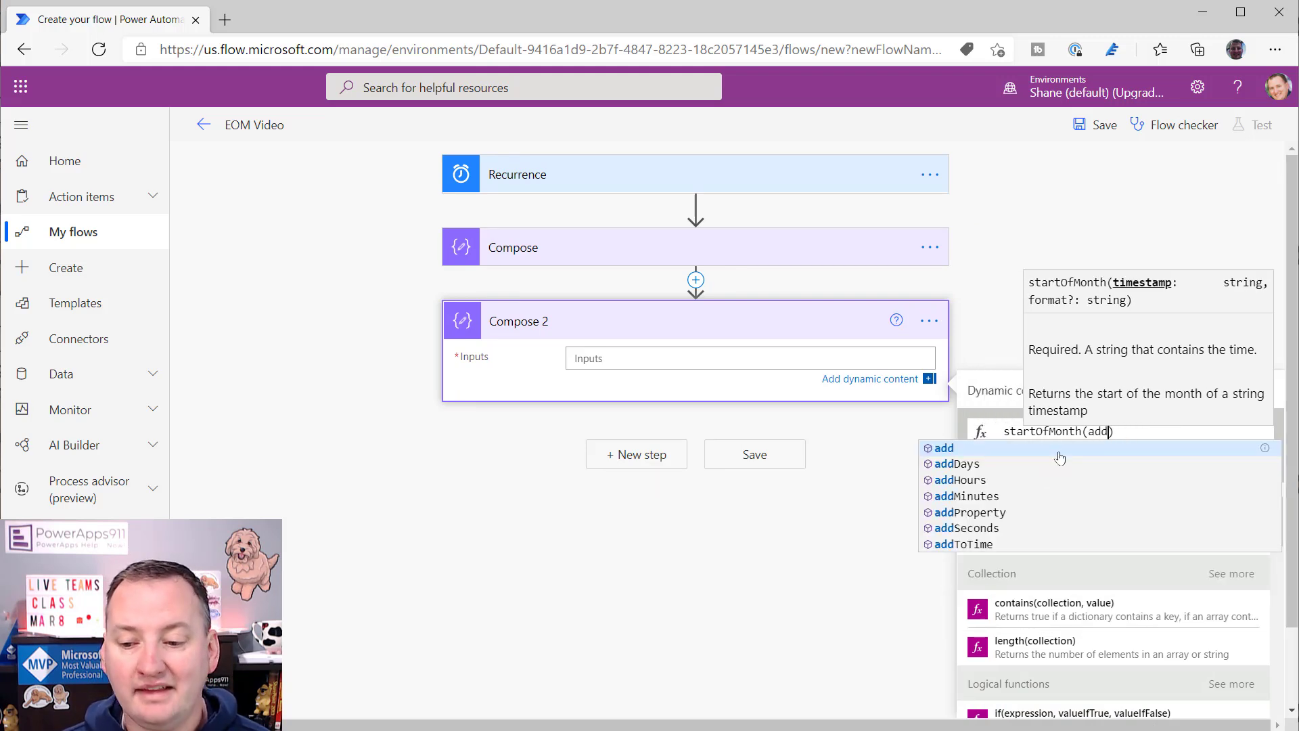
left_click(990, 464)
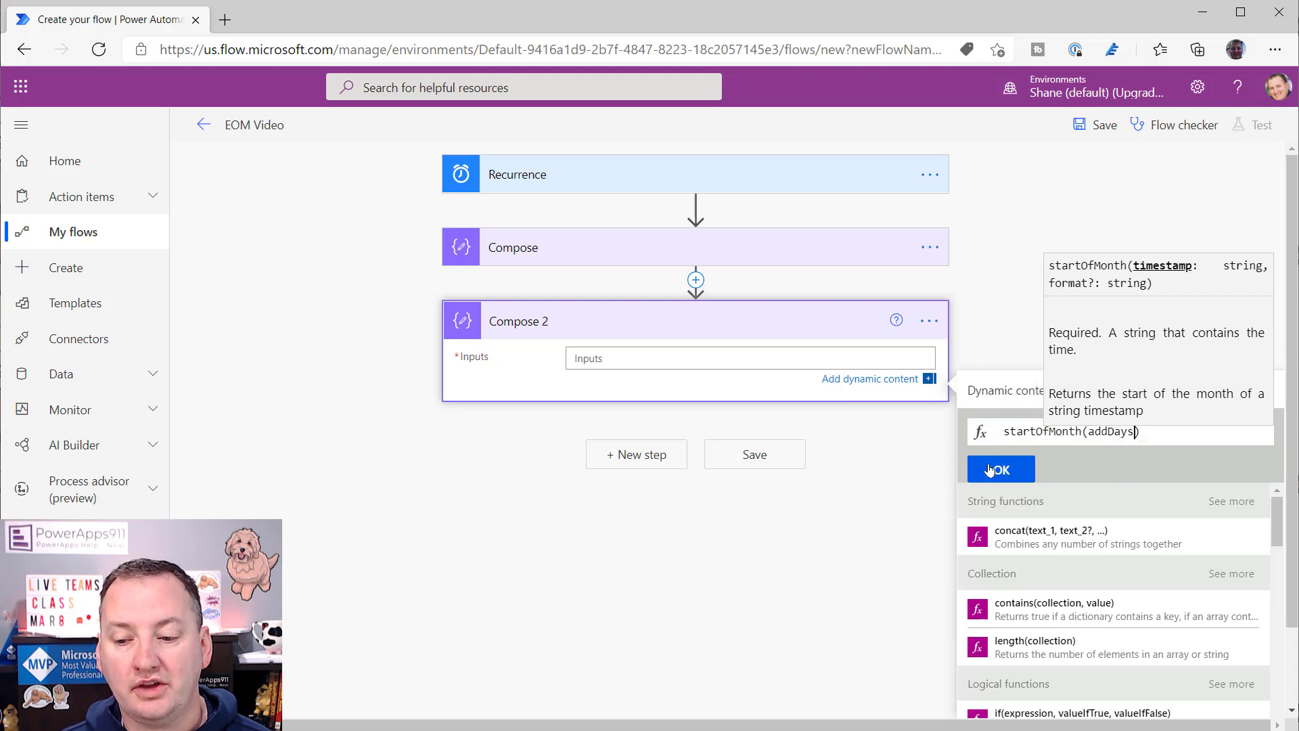
type("(")
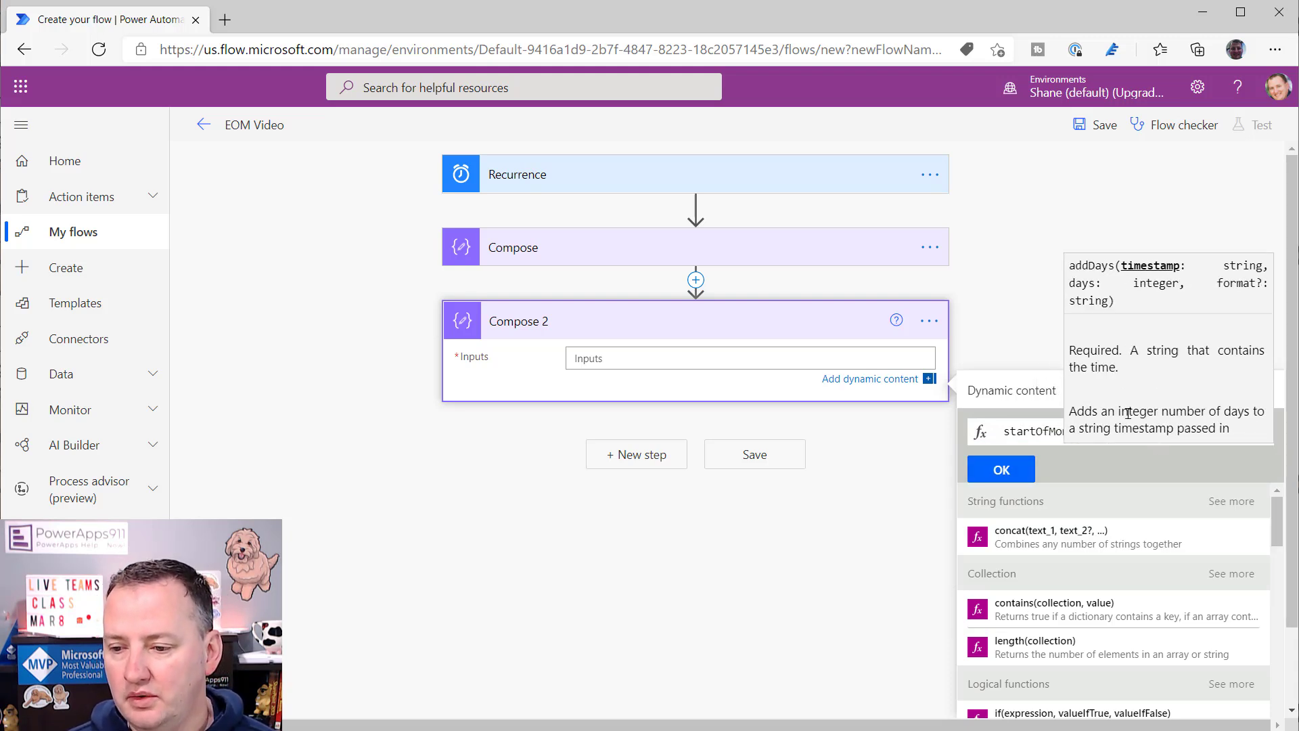
left_click(1043, 431)
left_click(1141, 432)
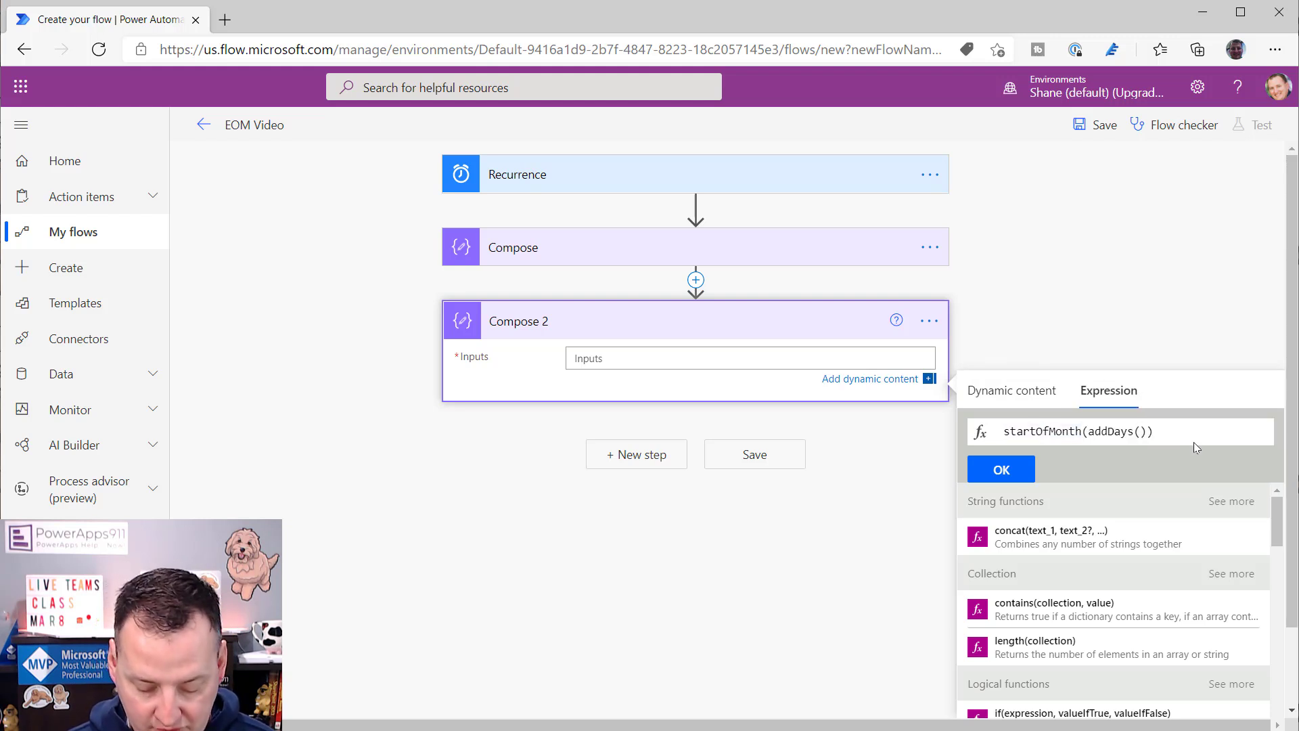
Step: Give addDays() the arguments utcNow() and 1, and apply the expression to the second Compose action's inputs
type("unt")
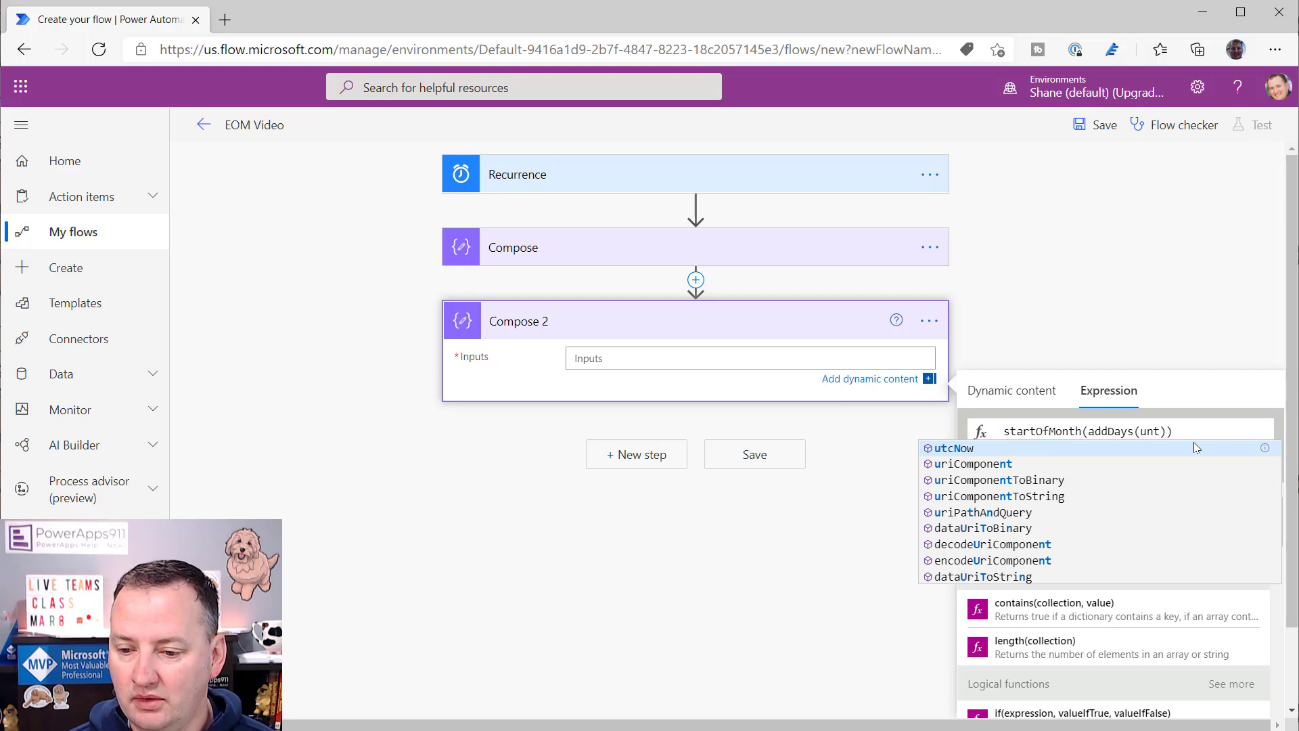
left_click(1013, 450)
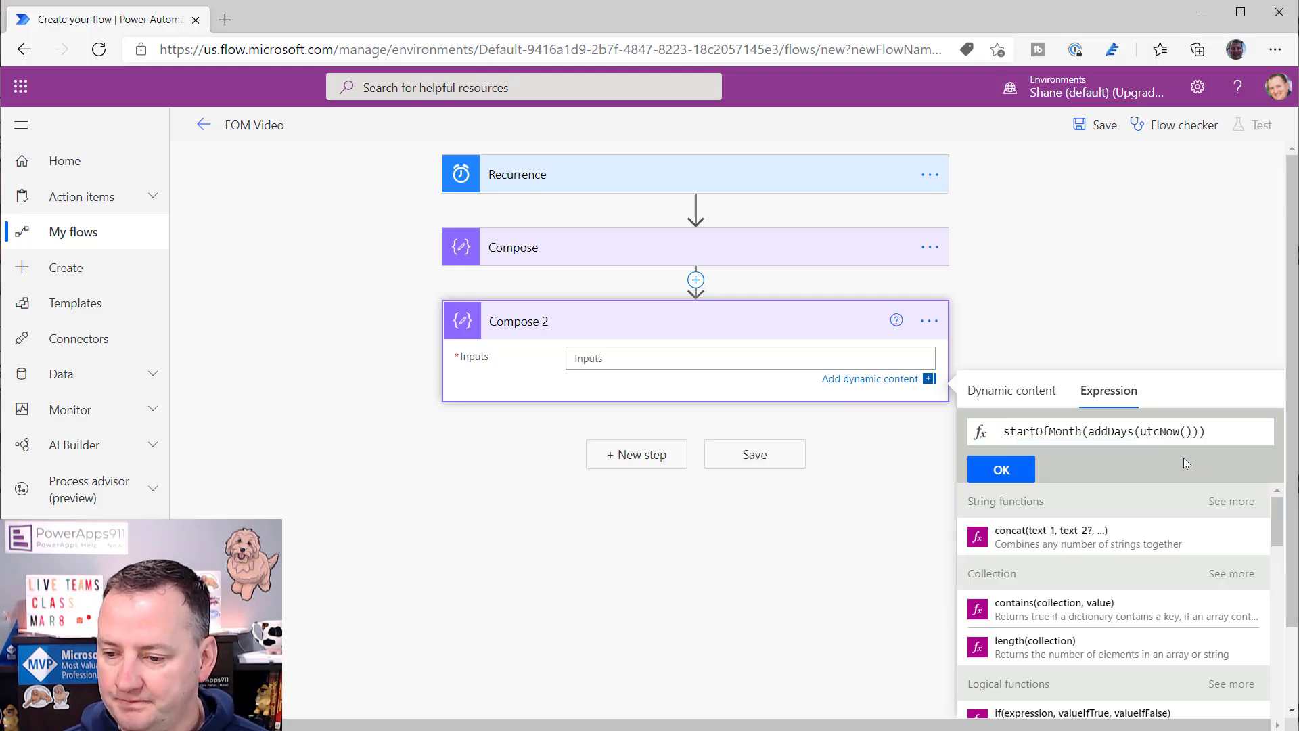
type(",1")
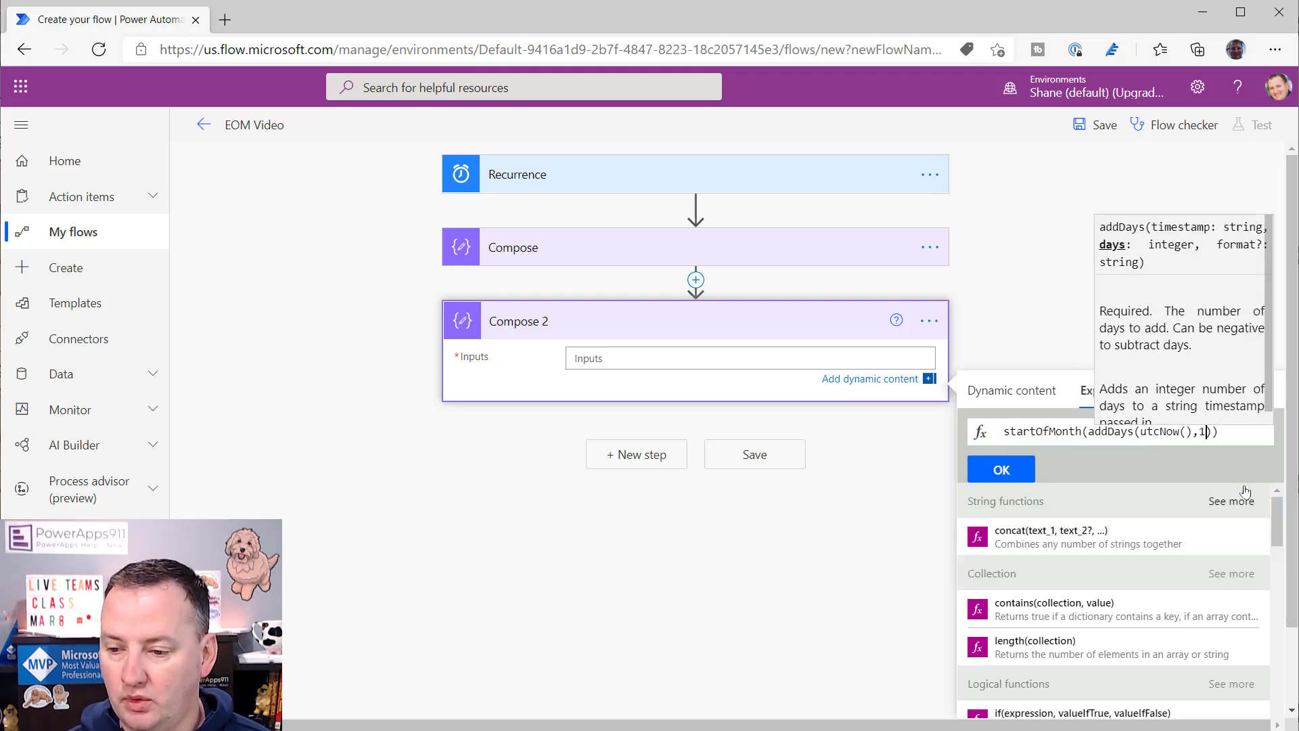
left_click(992, 468)
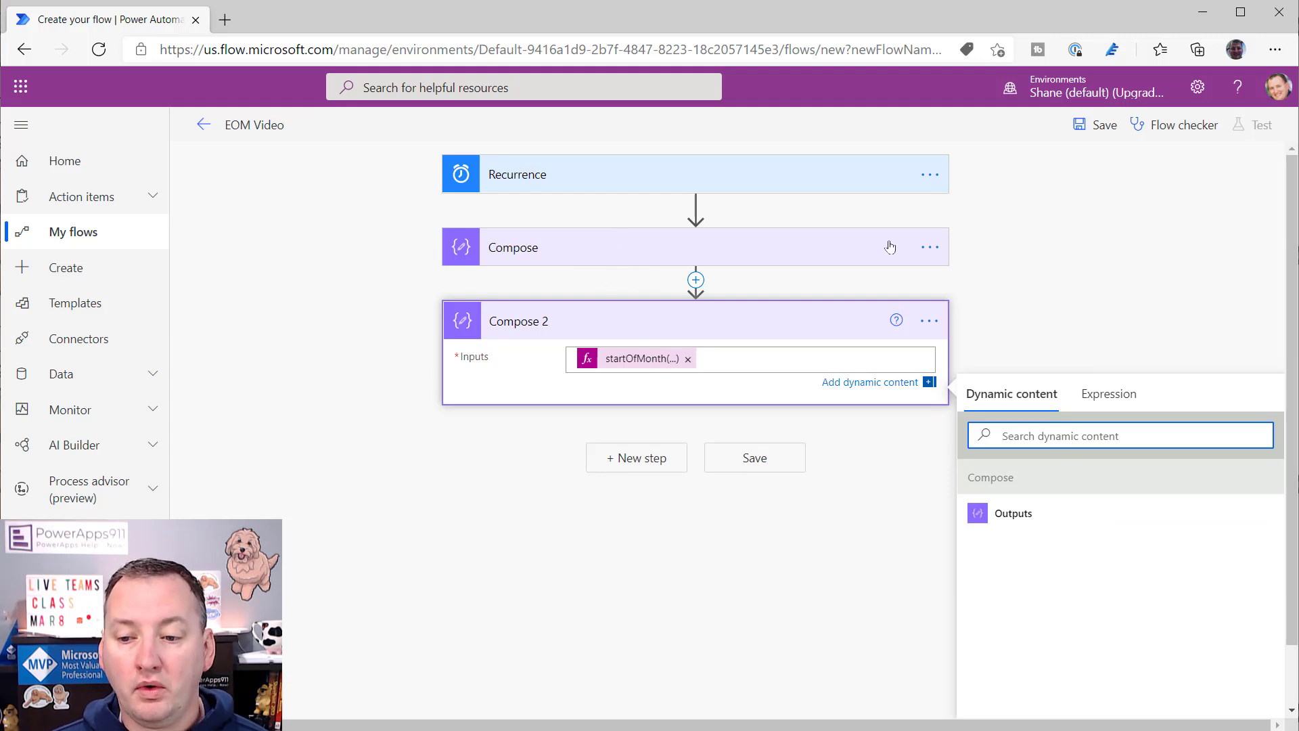
Step: Rename the first Compose action as "Start of month today"
left_click(930, 247)
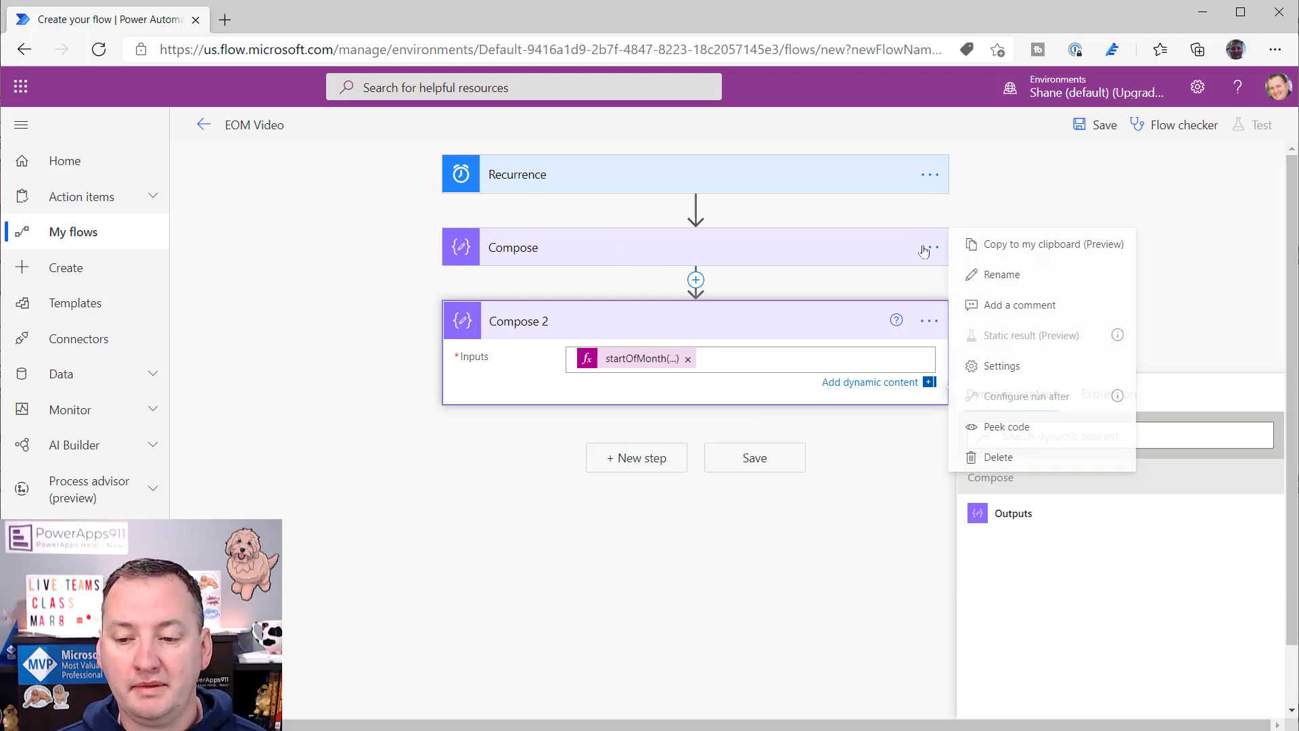
left_click(974, 248)
left_click(1023, 274)
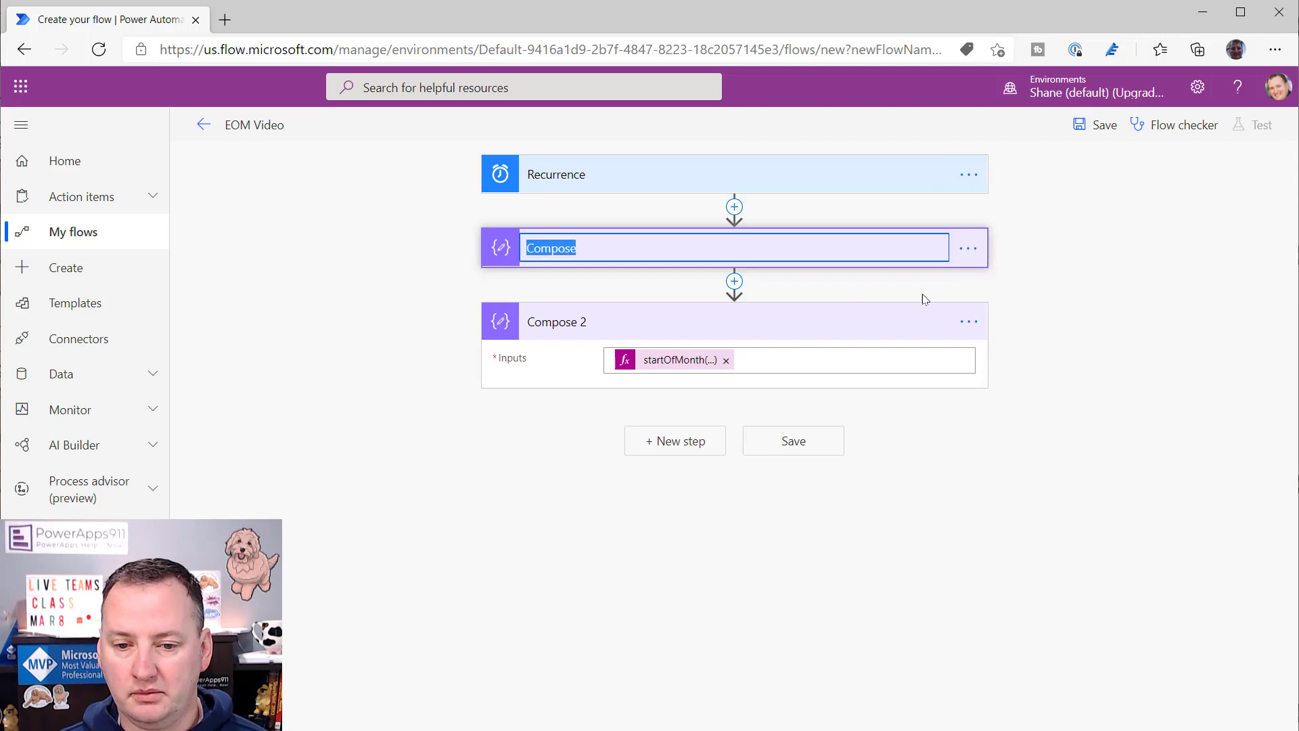
key("BackSpace")
type("Start of month today")
key("Tab")
Step: Rename the second Compose action as "Start of month tomorrow"
left_click(917, 327)
left_click(967, 321)
left_click(1026, 351)
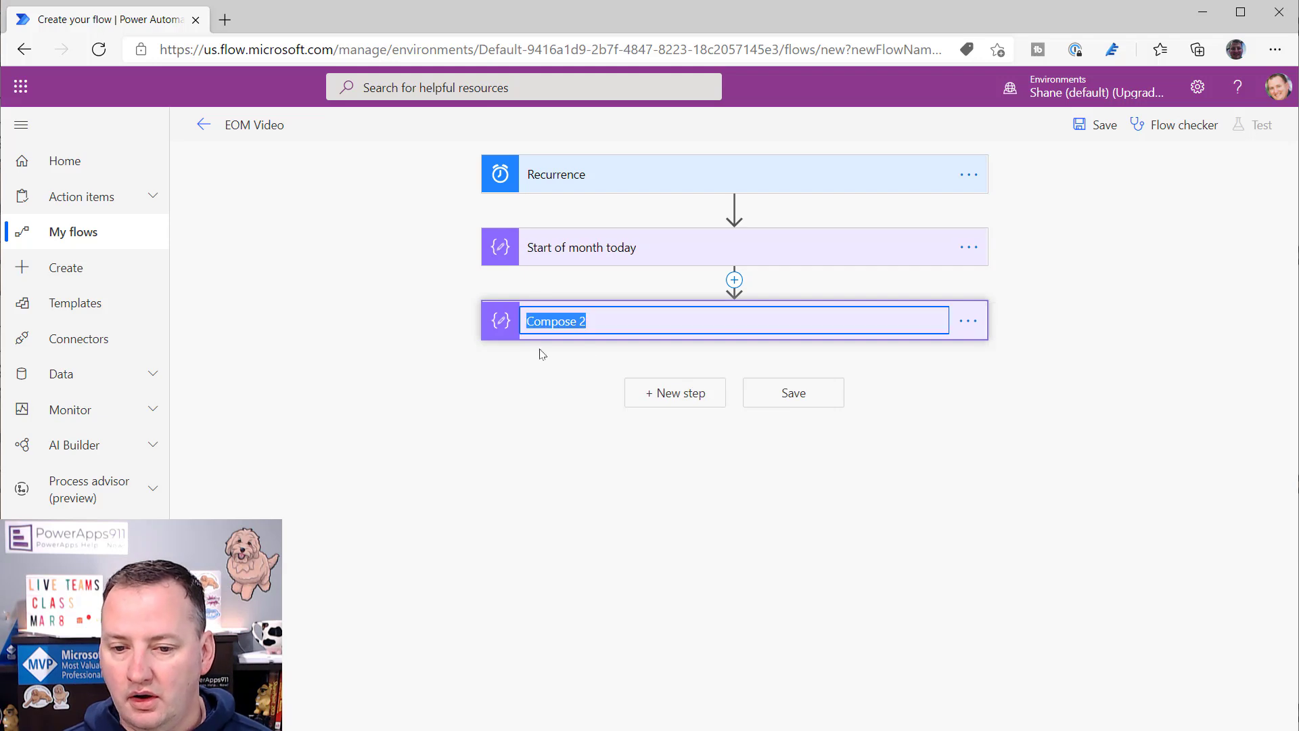
type("Start of month tomorrow")
key("Return")
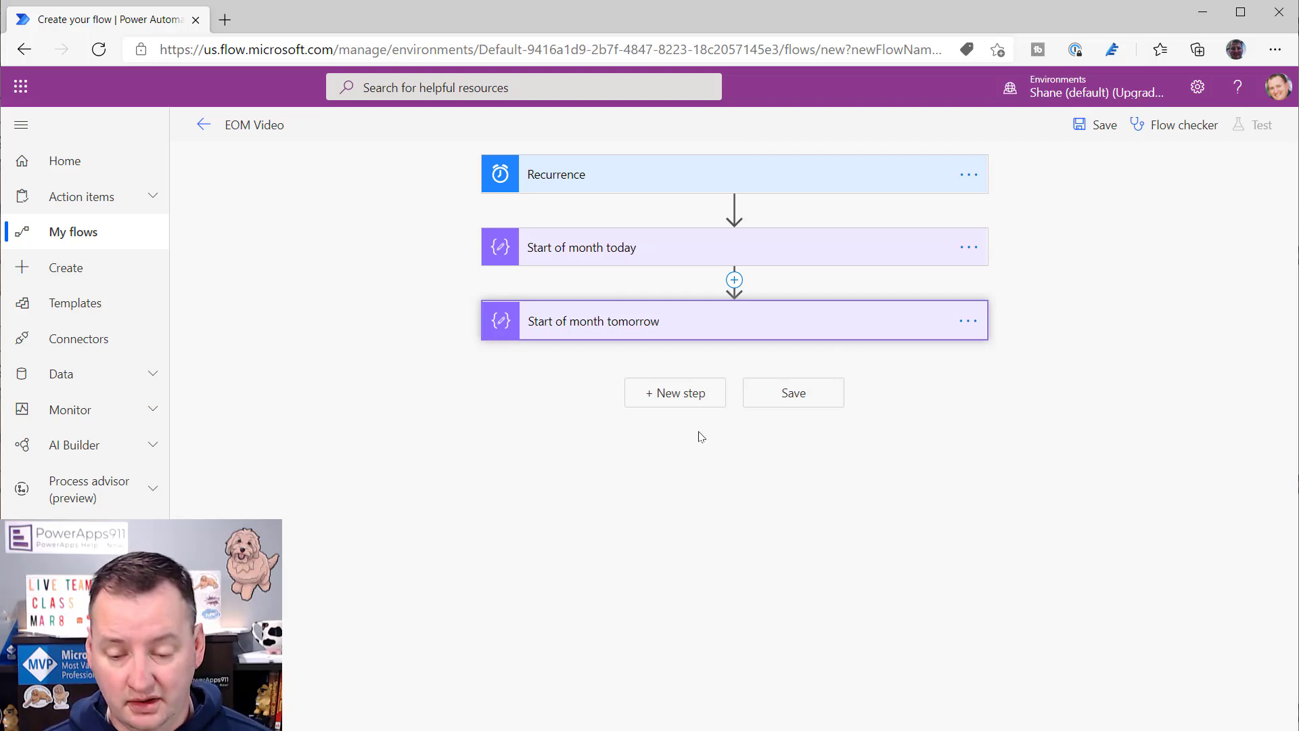
Step: Add a Condition that checks whether the Start of month today outputs are equal to the Start of month tomorrow outputs
left_click(677, 391)
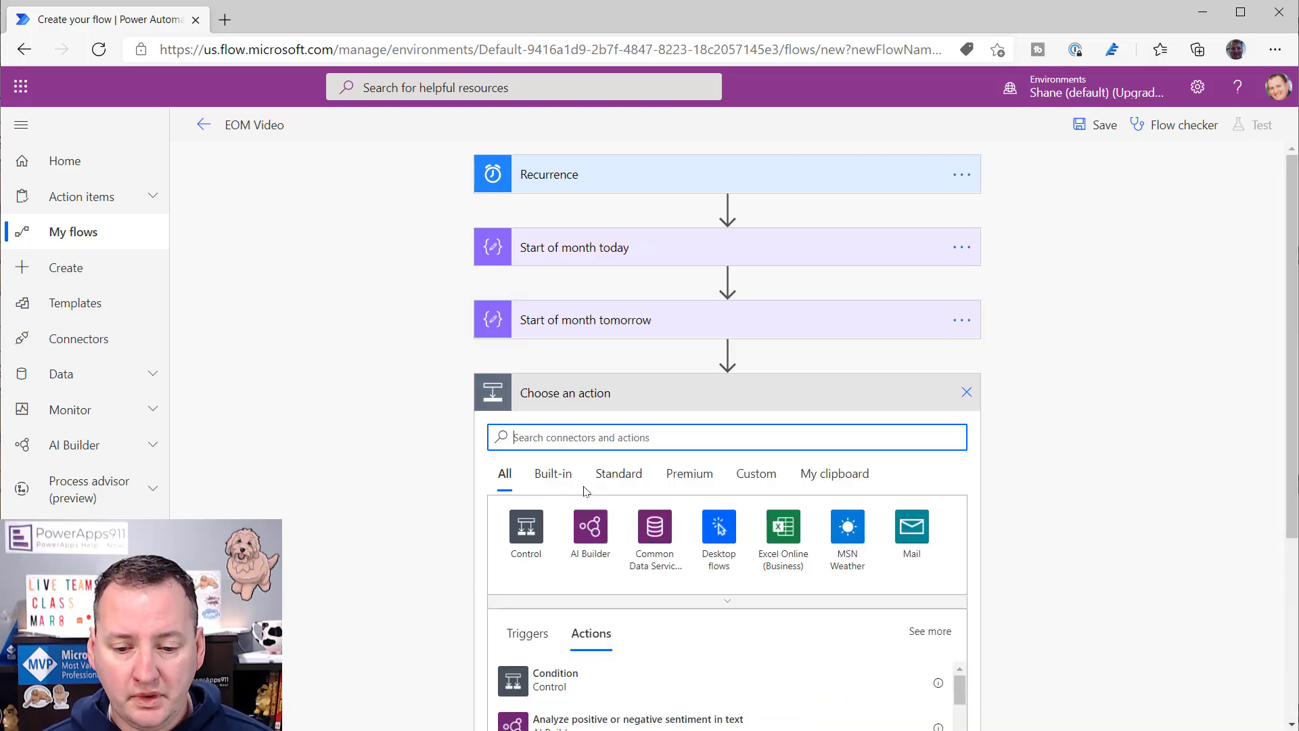
type("Condition")
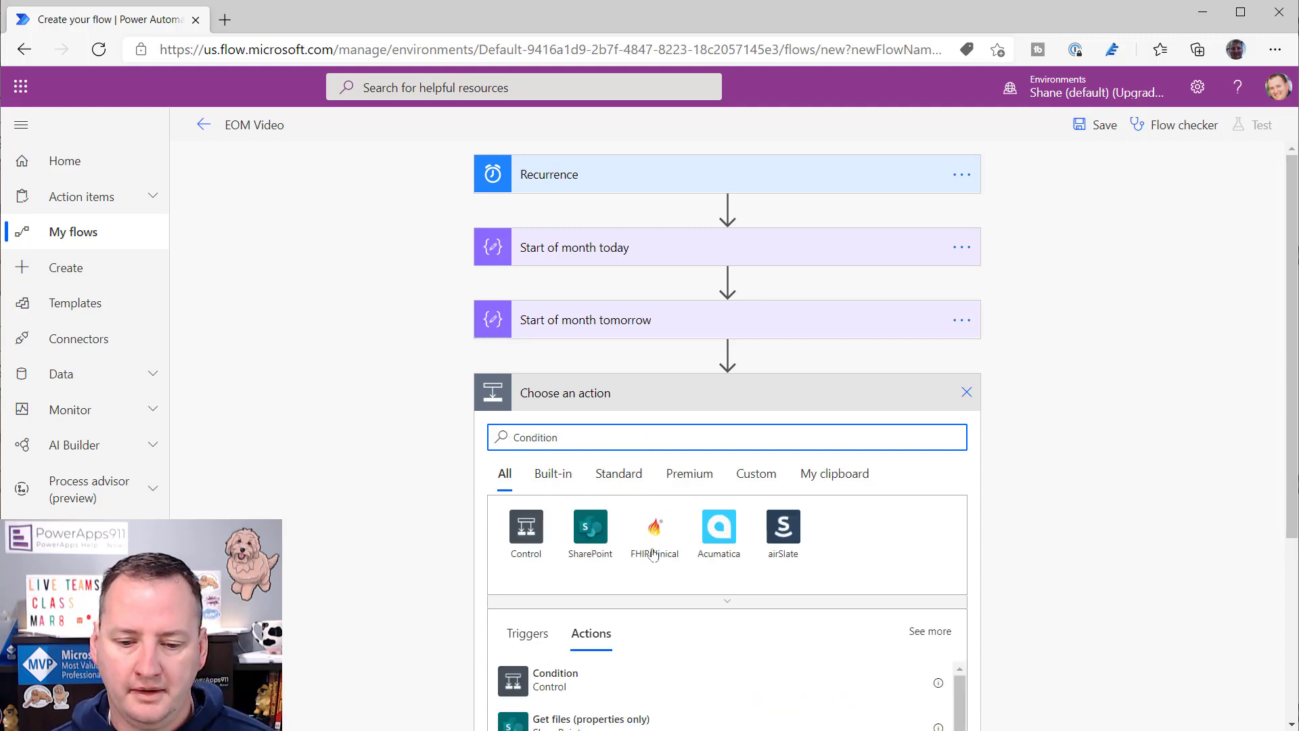
left_click(536, 680)
left_click(527, 448)
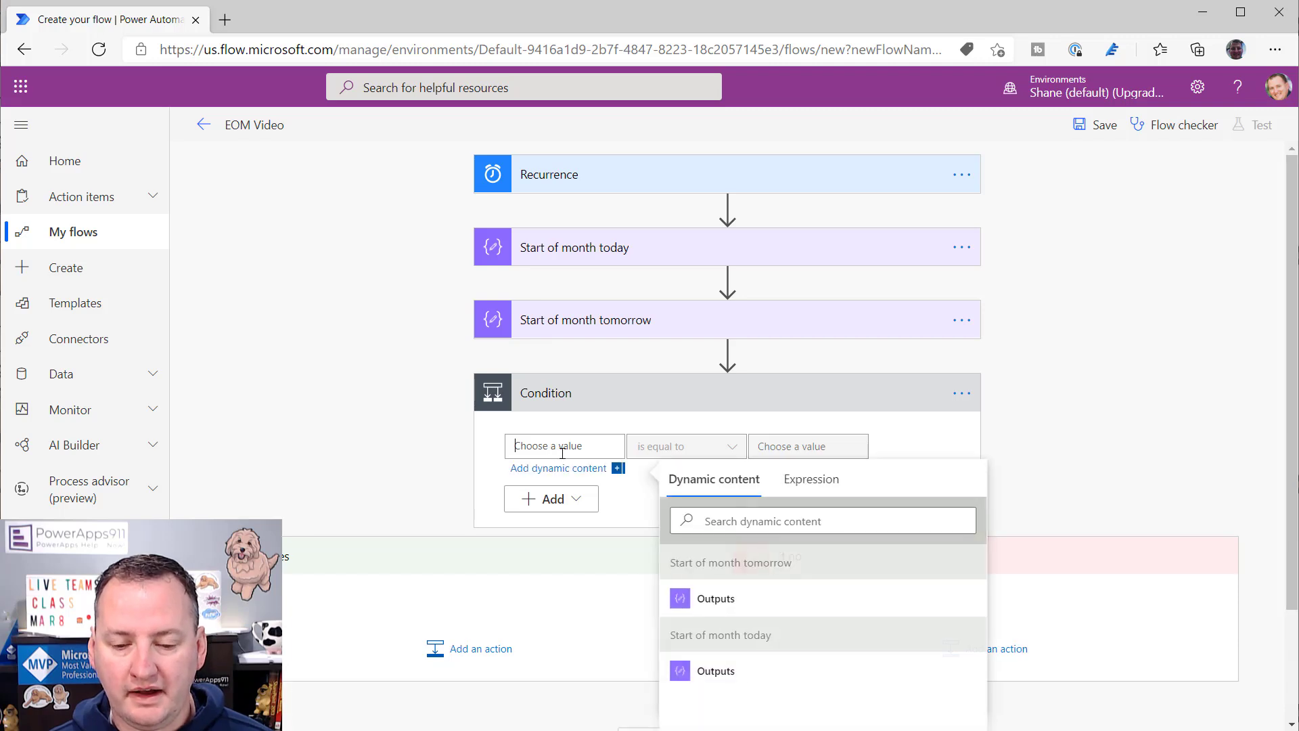
left_click(733, 683)
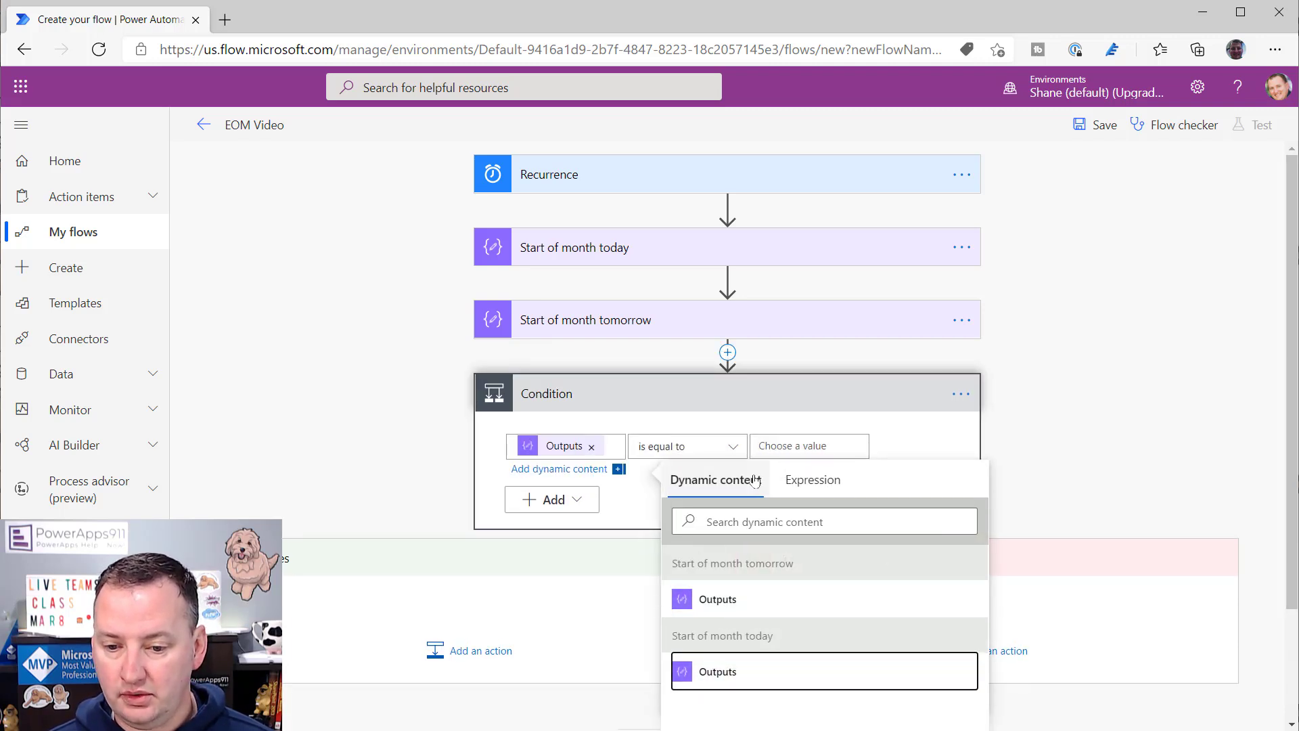
left_click(788, 446)
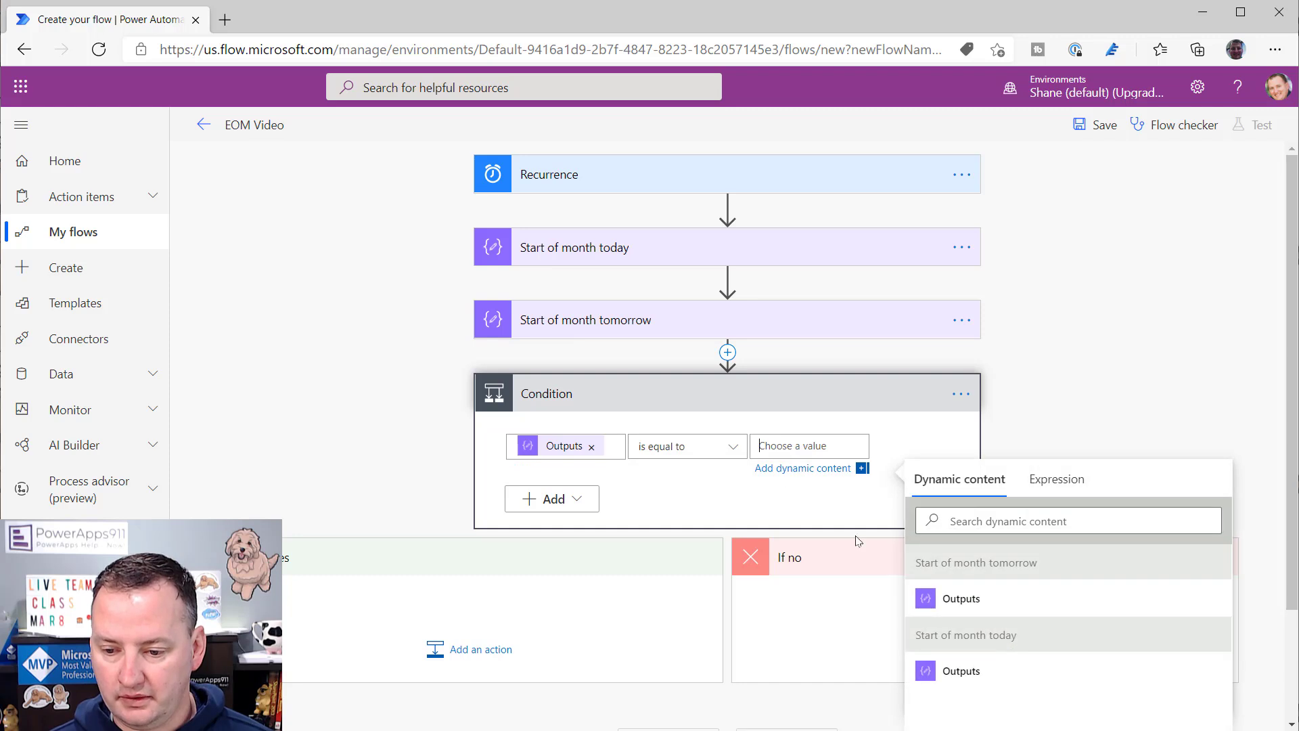
left_click(964, 596)
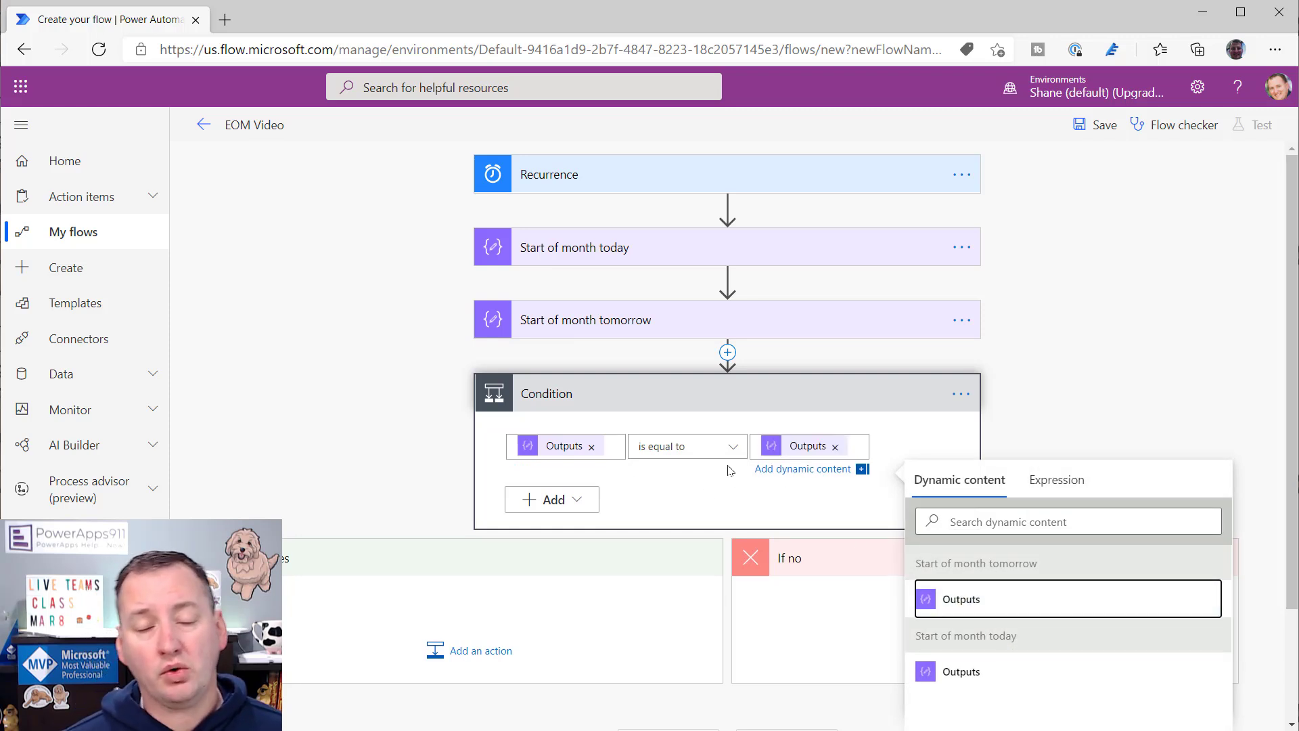
Step: Add a Compose action to the condition's If yes branch with the input "Not the EOM"
left_click(474, 651)
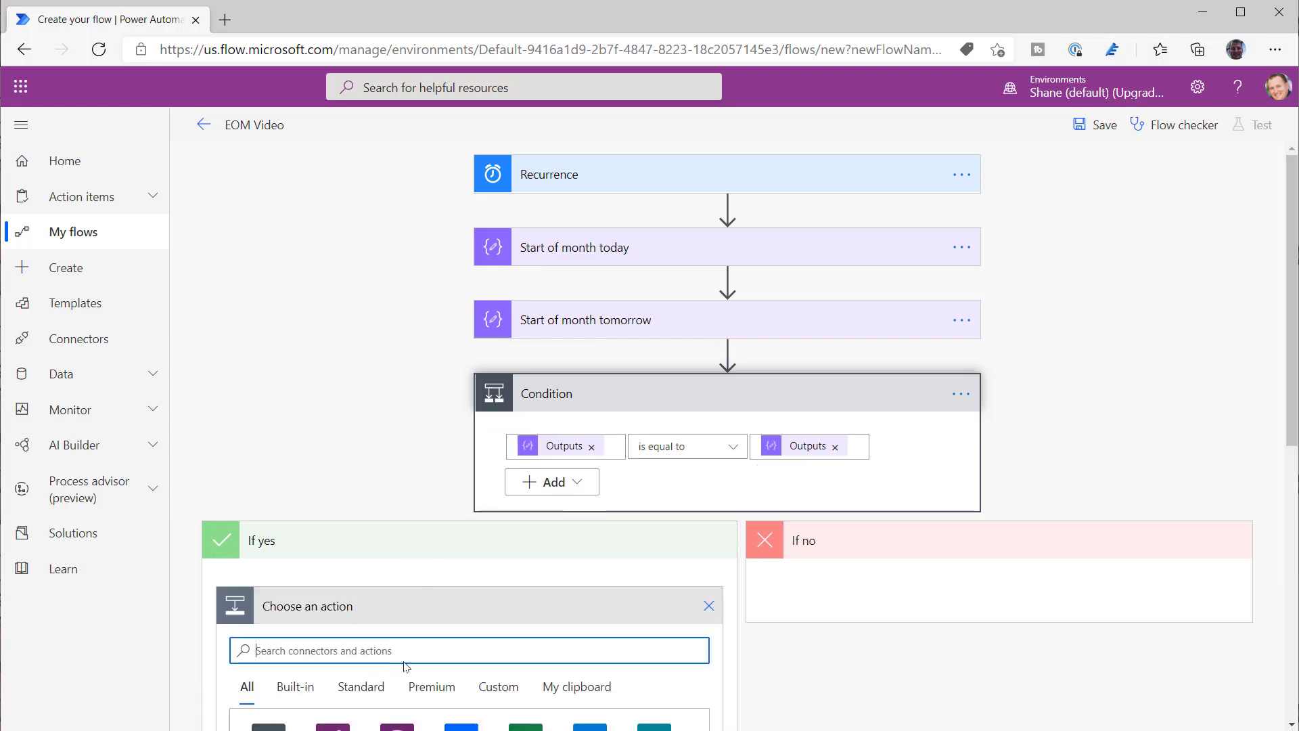
type("compse")
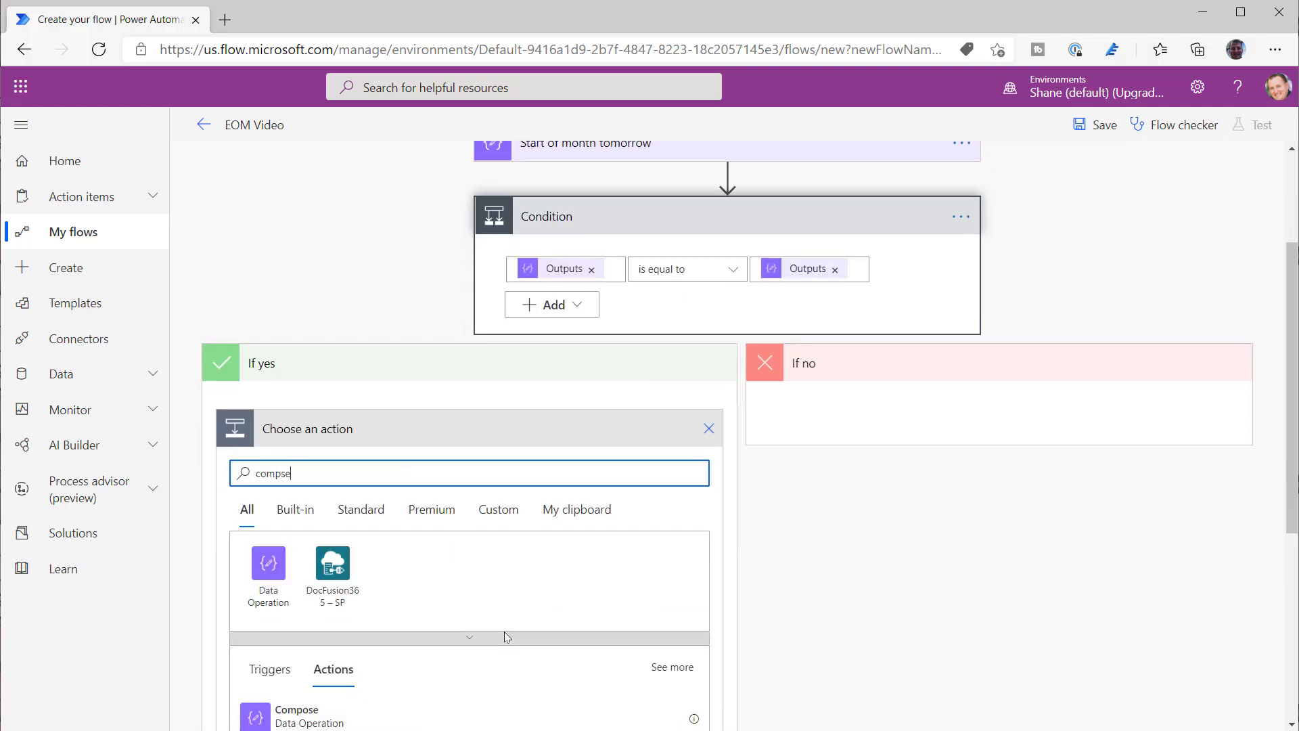
left_click(314, 709)
type("NO")
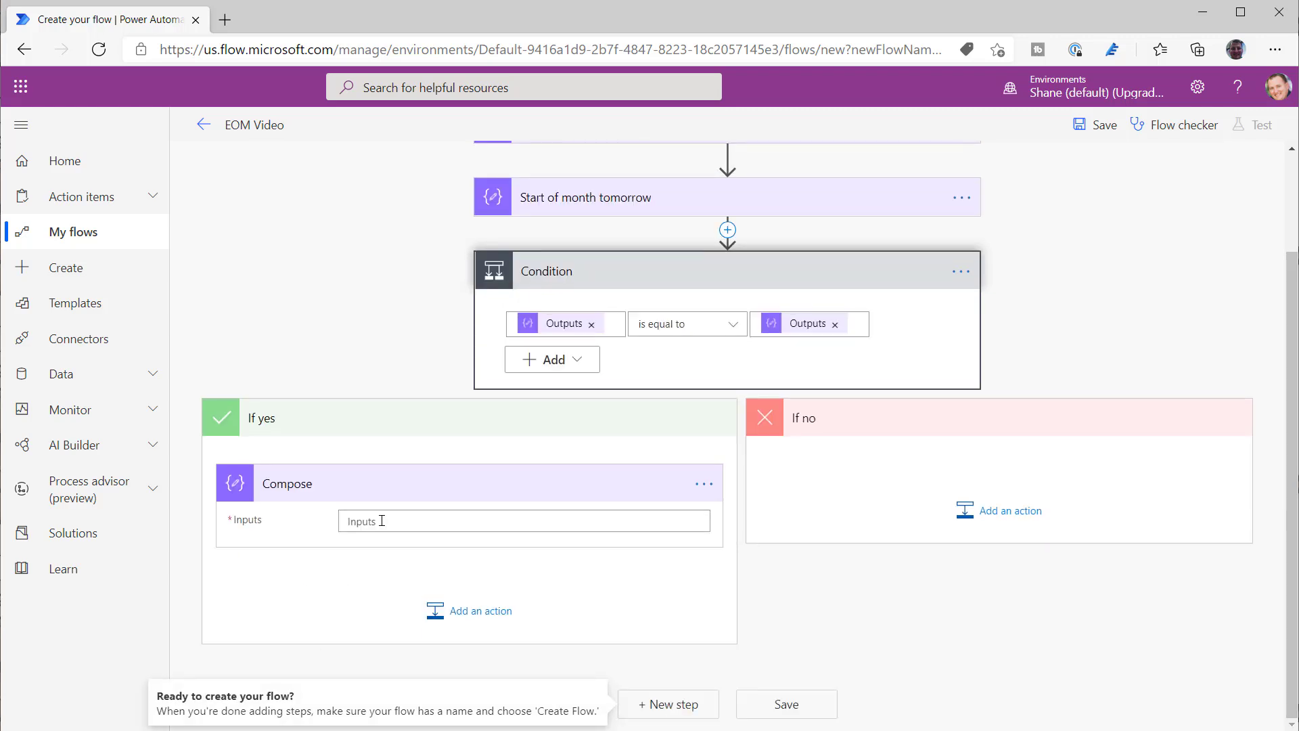
type("t")
key("BackSpace")
key("BackSpace")
type("opt")
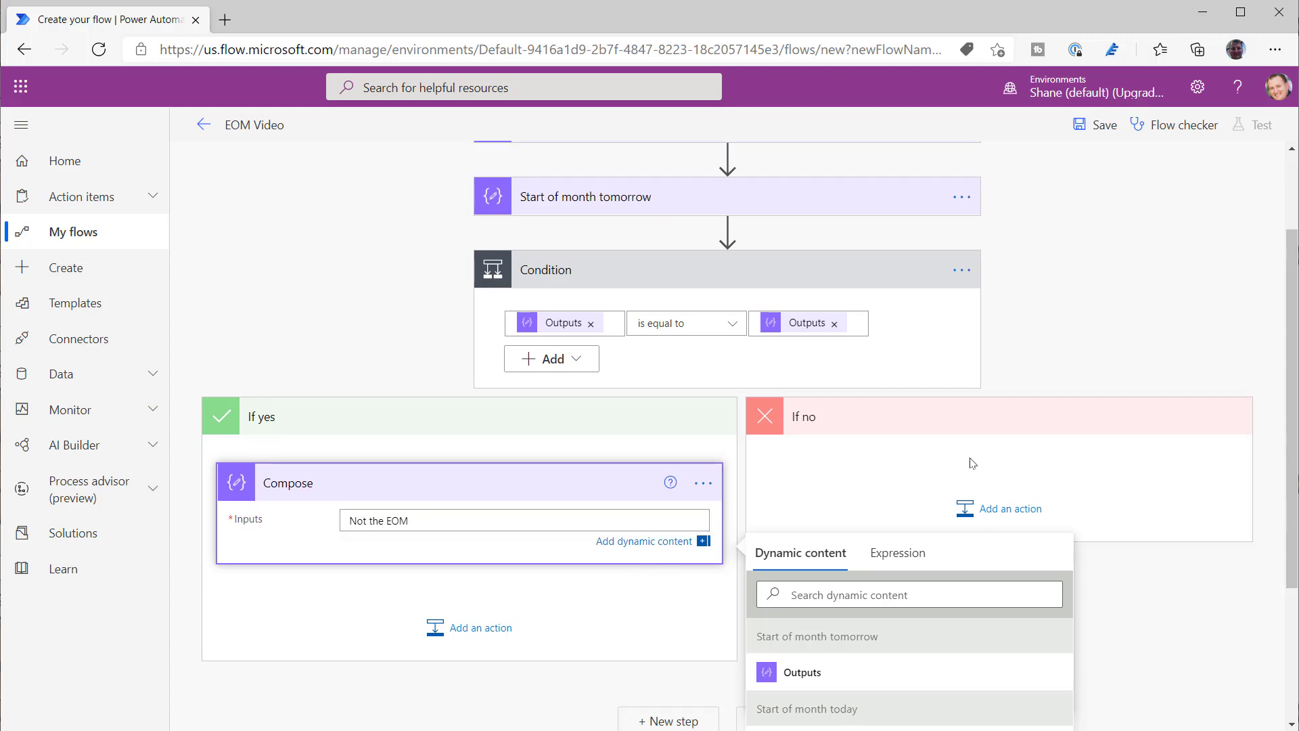
Step: Add a Compose action to the condition's If no branch with the input "Is the last day of the month"
left_click(999, 508)
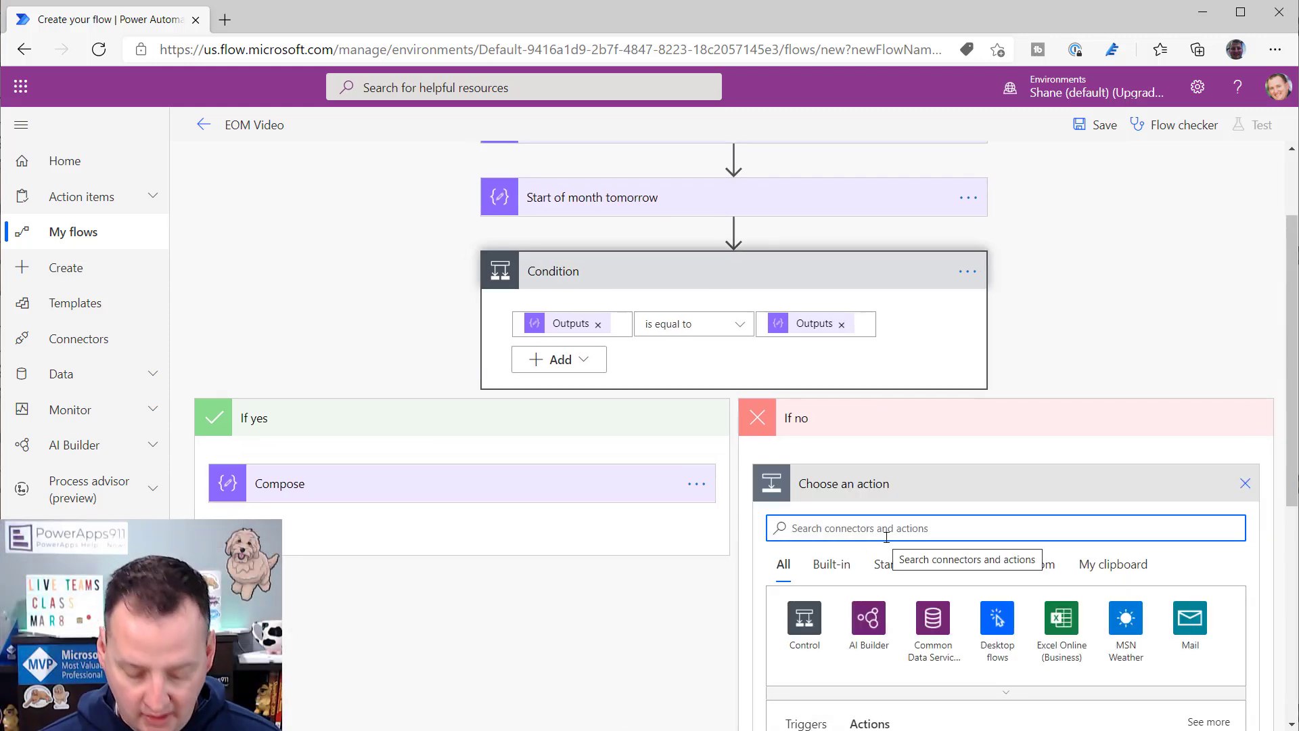
type("Compose")
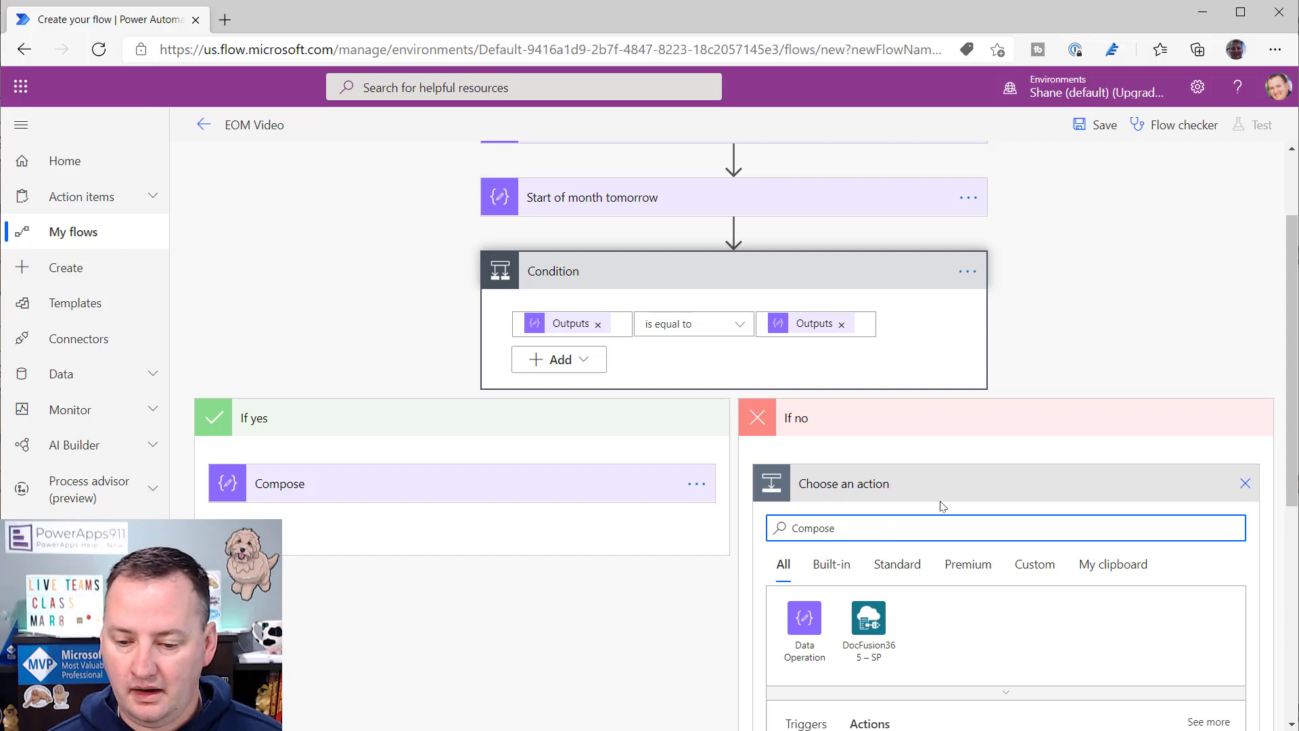
scroll(943, 507, "down", 2)
left_click(920, 680)
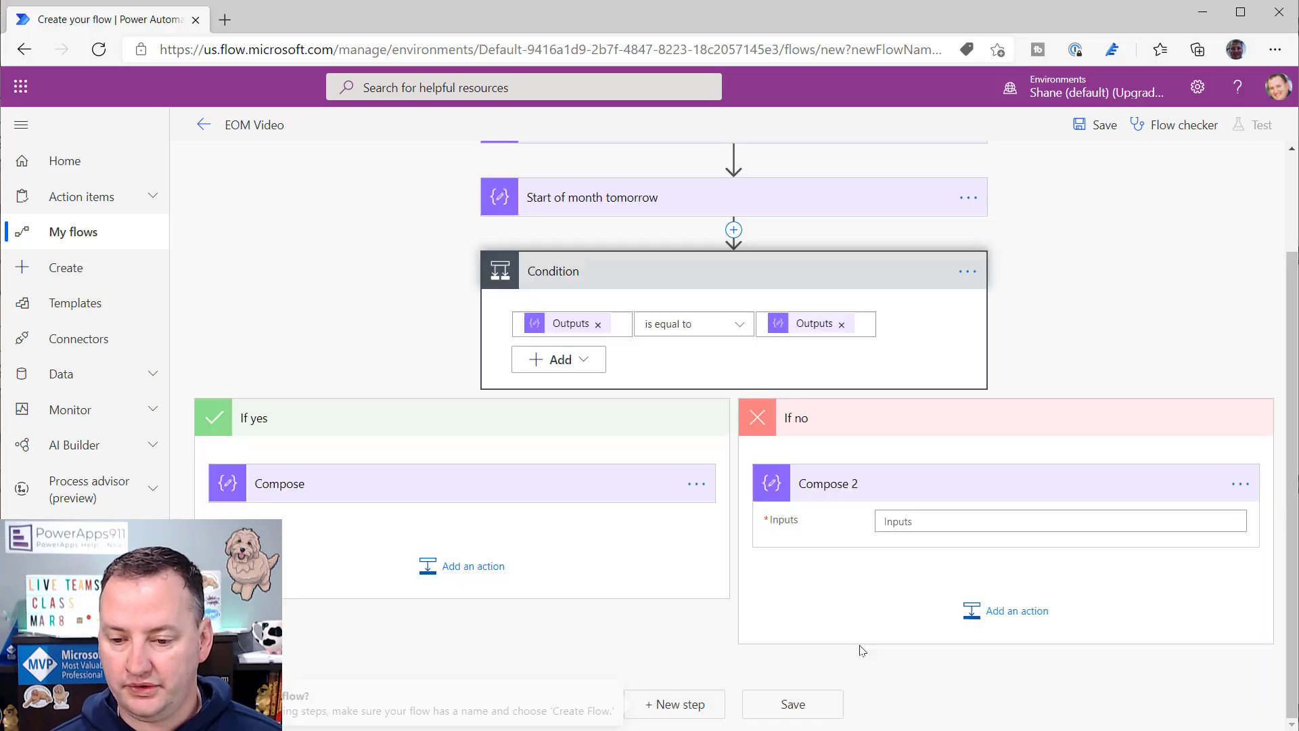
left_click(923, 527)
type("Is the last da")
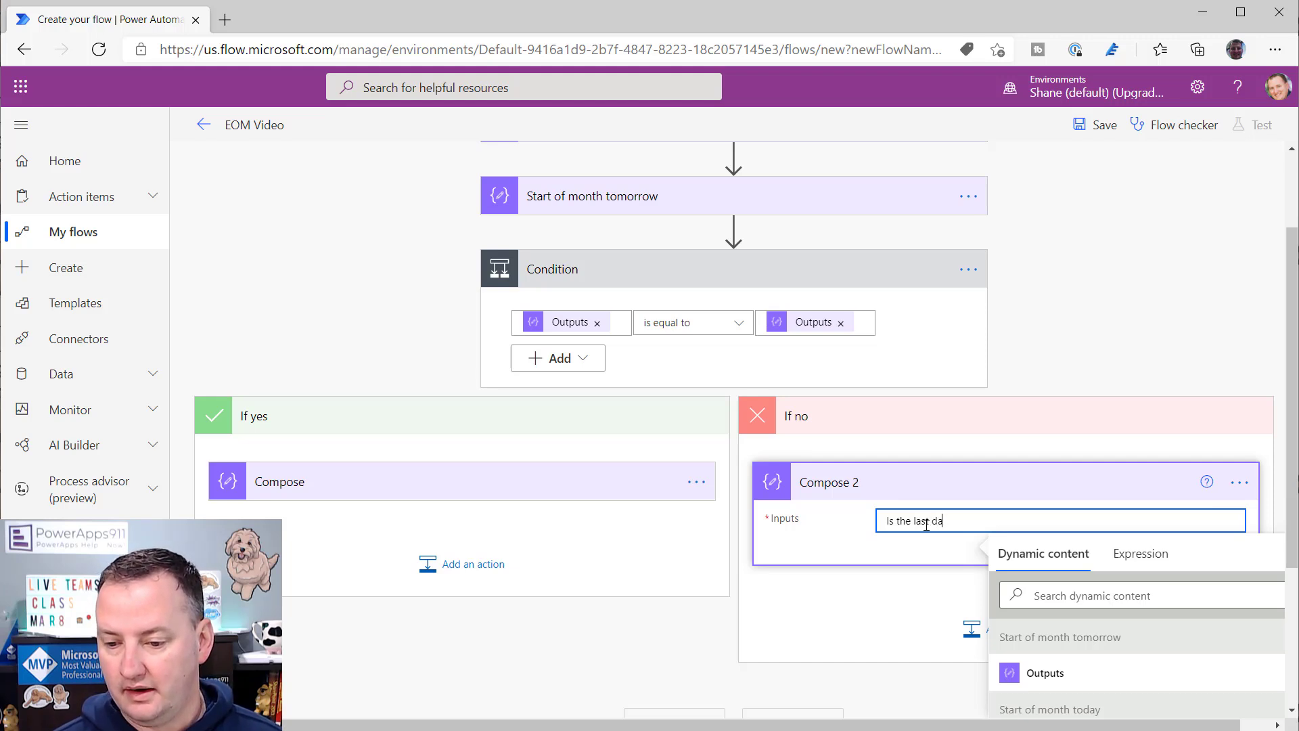
type("y of the mo")
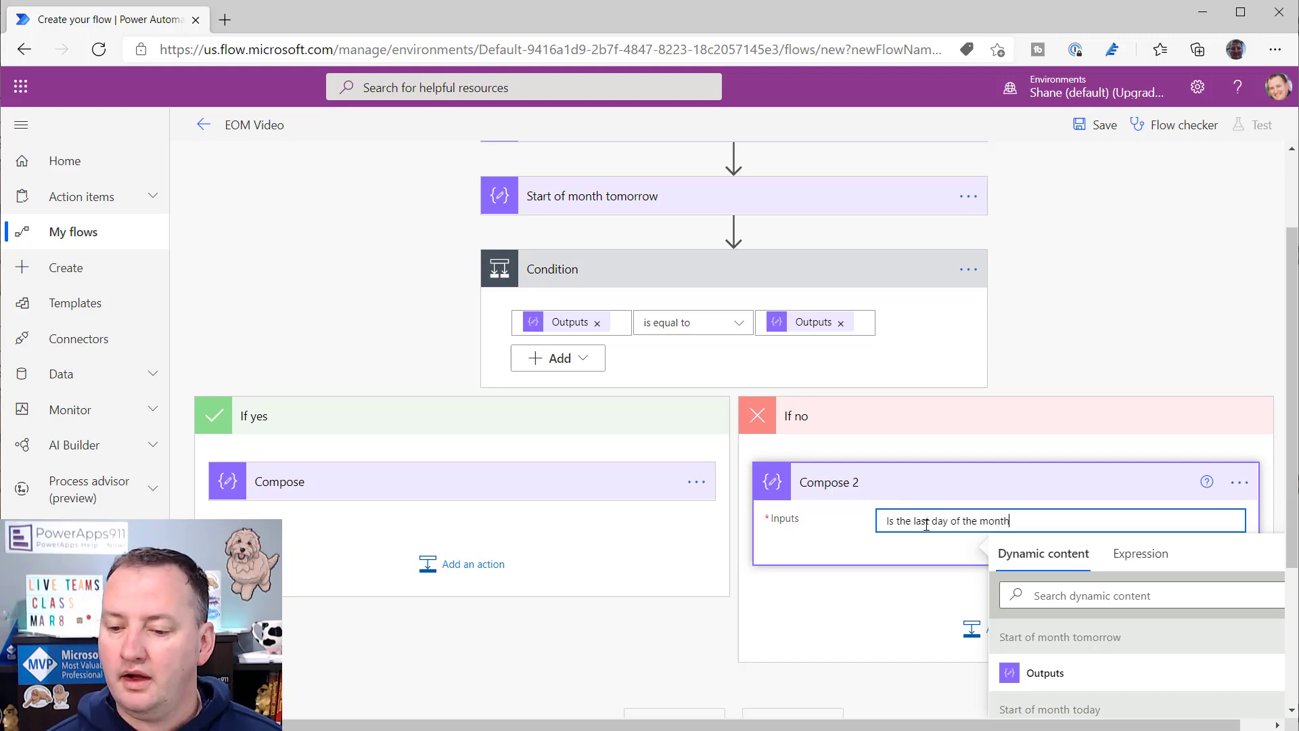
type("nth")
left_click(1001, 406)
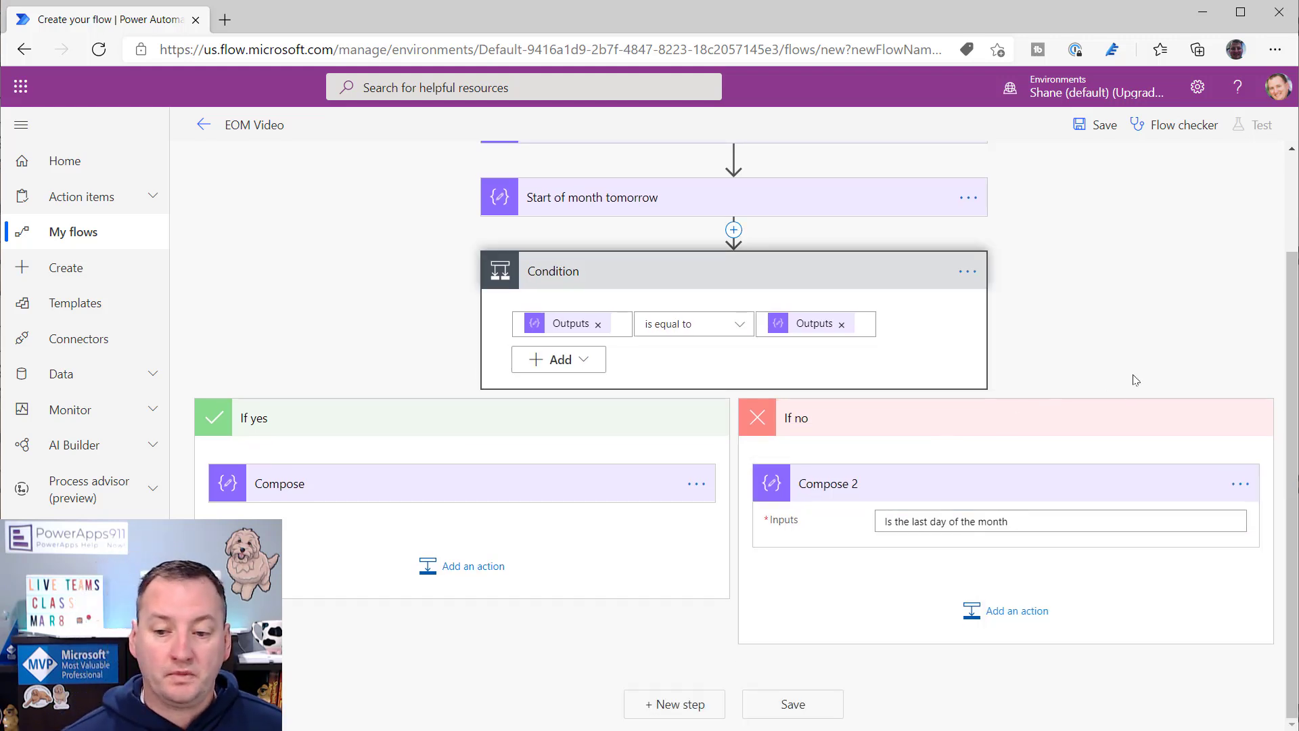
Step: Save the EOM Video flow
scroll(1126, 385, "up", 1)
scroll(1117, 392, "up", 1)
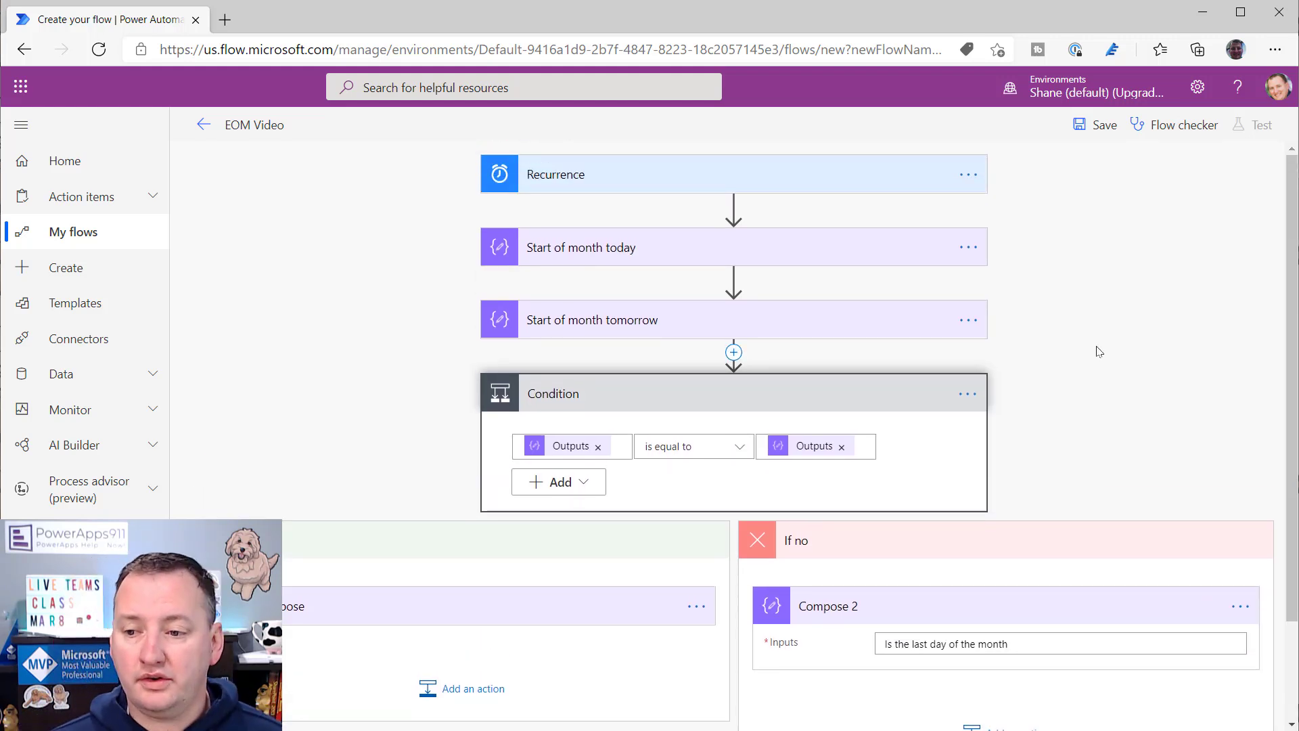
left_click(1103, 126)
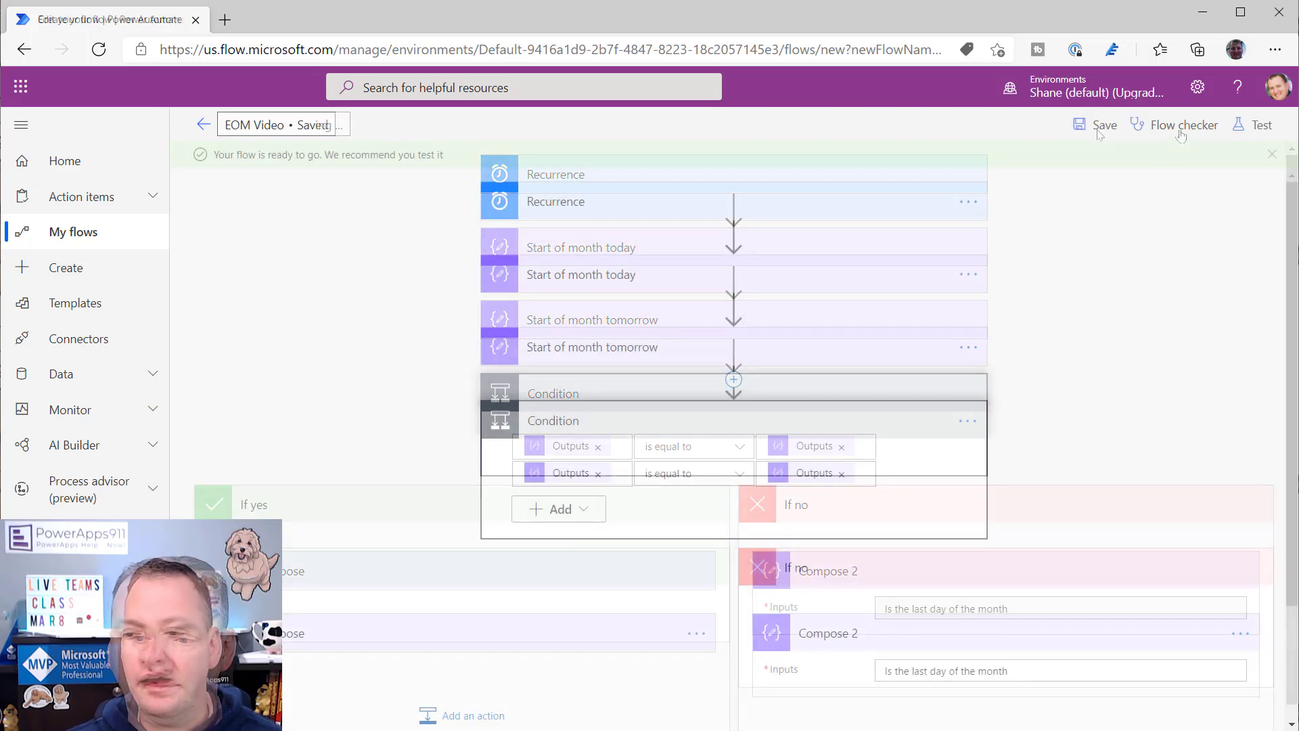
Step: Run a manual test of the EOM Video flow and show its run results
left_click(1260, 131)
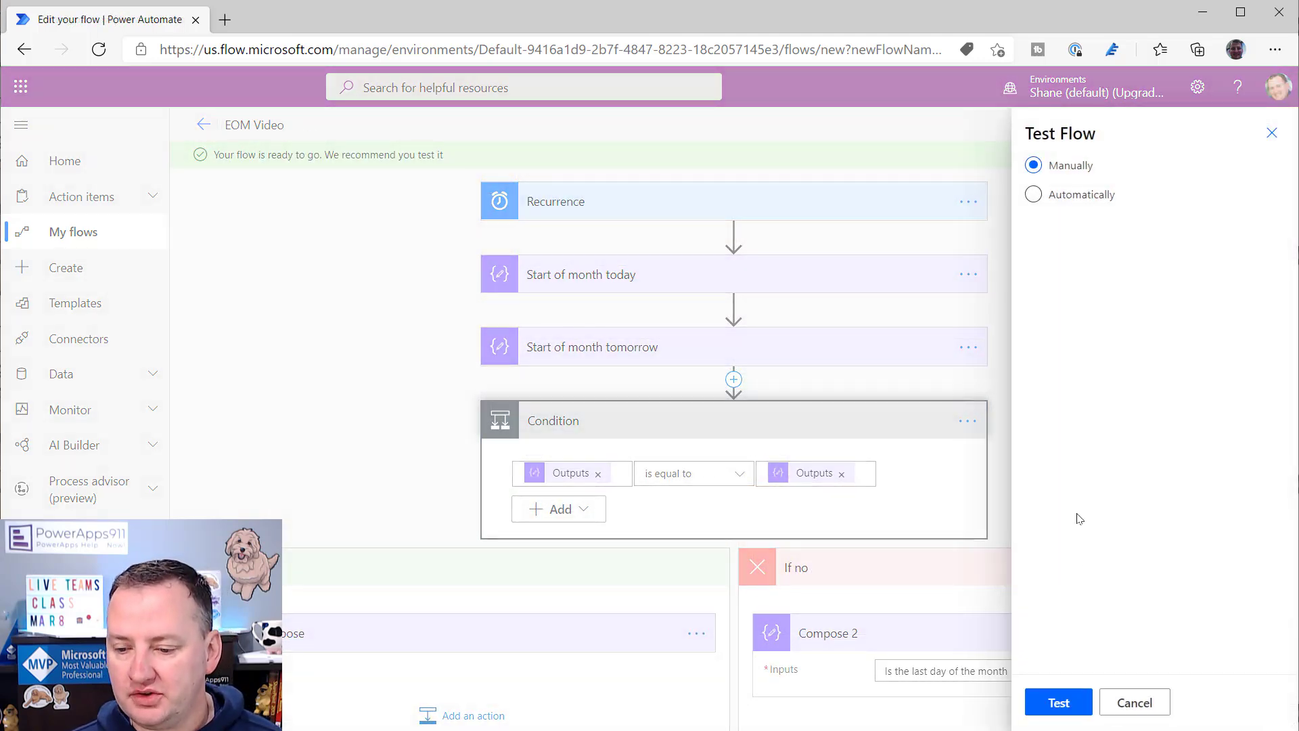
left_click(1060, 704)
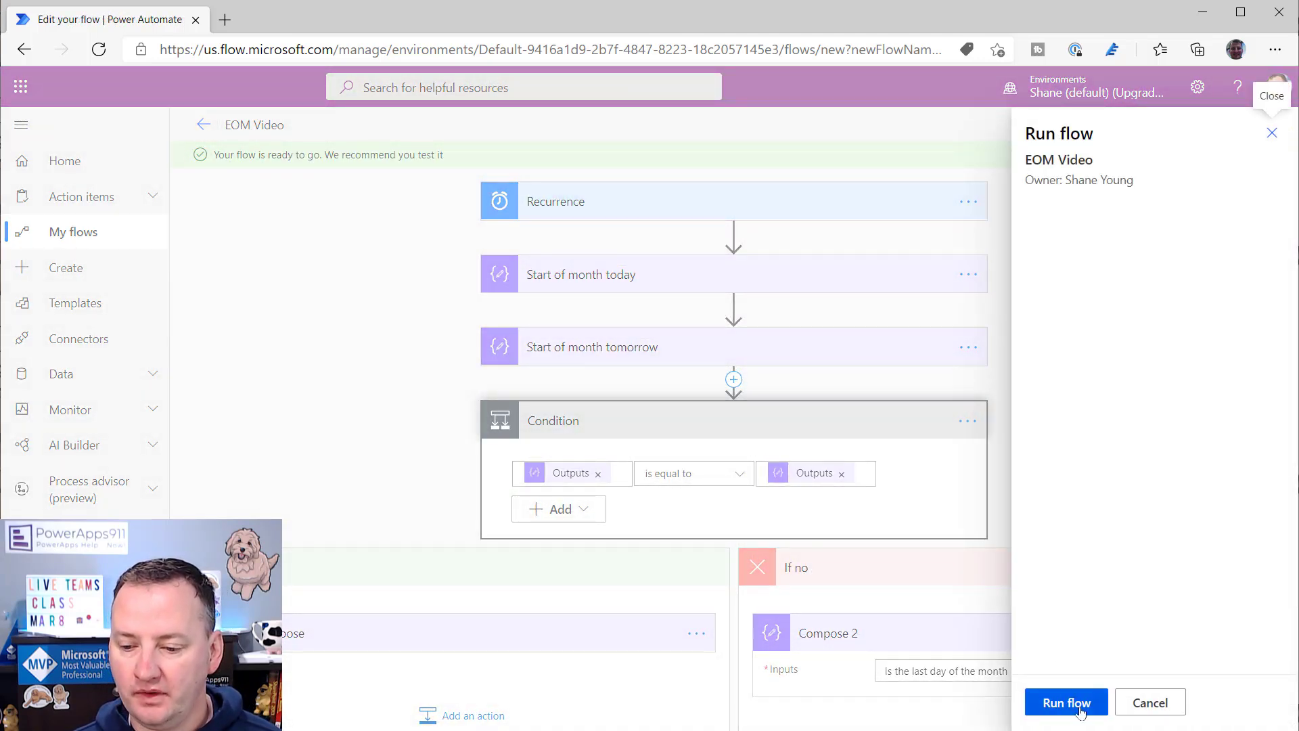
left_click(1081, 706)
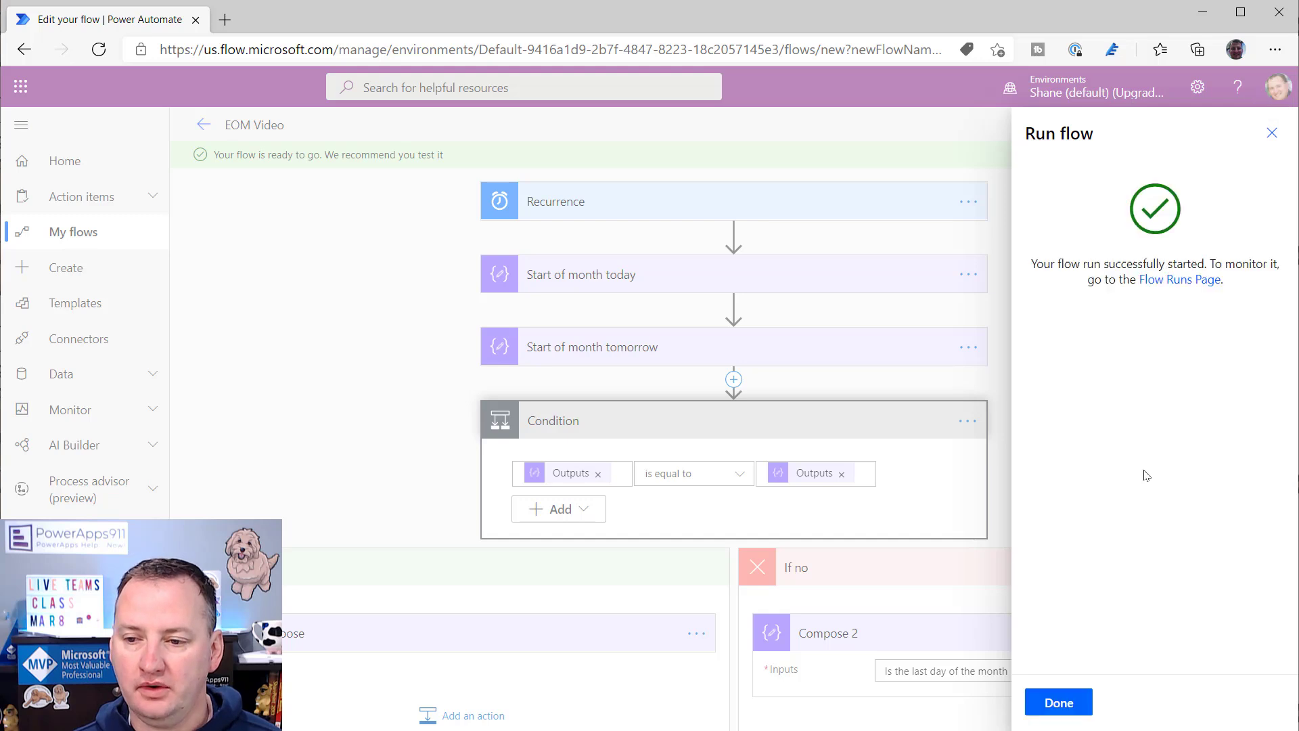
left_click(1055, 704)
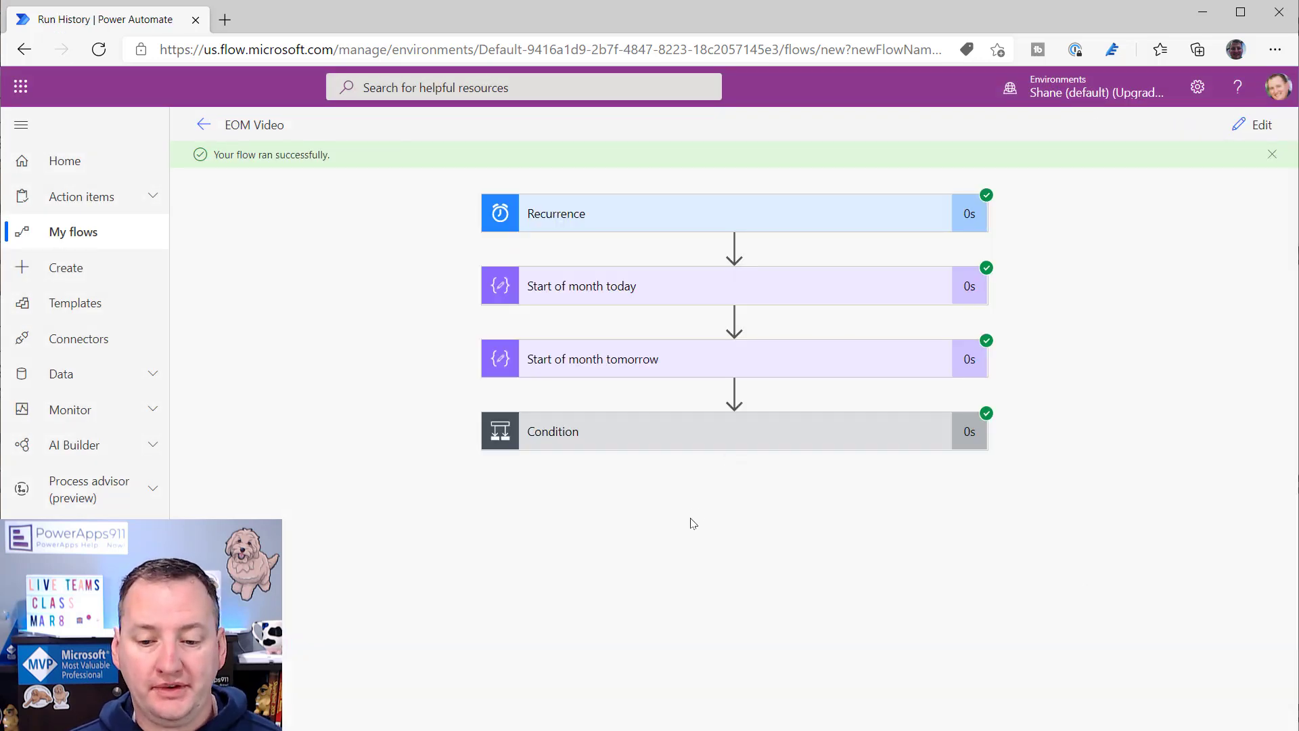
Step: Examine the Condition's expression result and the If yes branch's Compose output in the test run
left_click(733, 433)
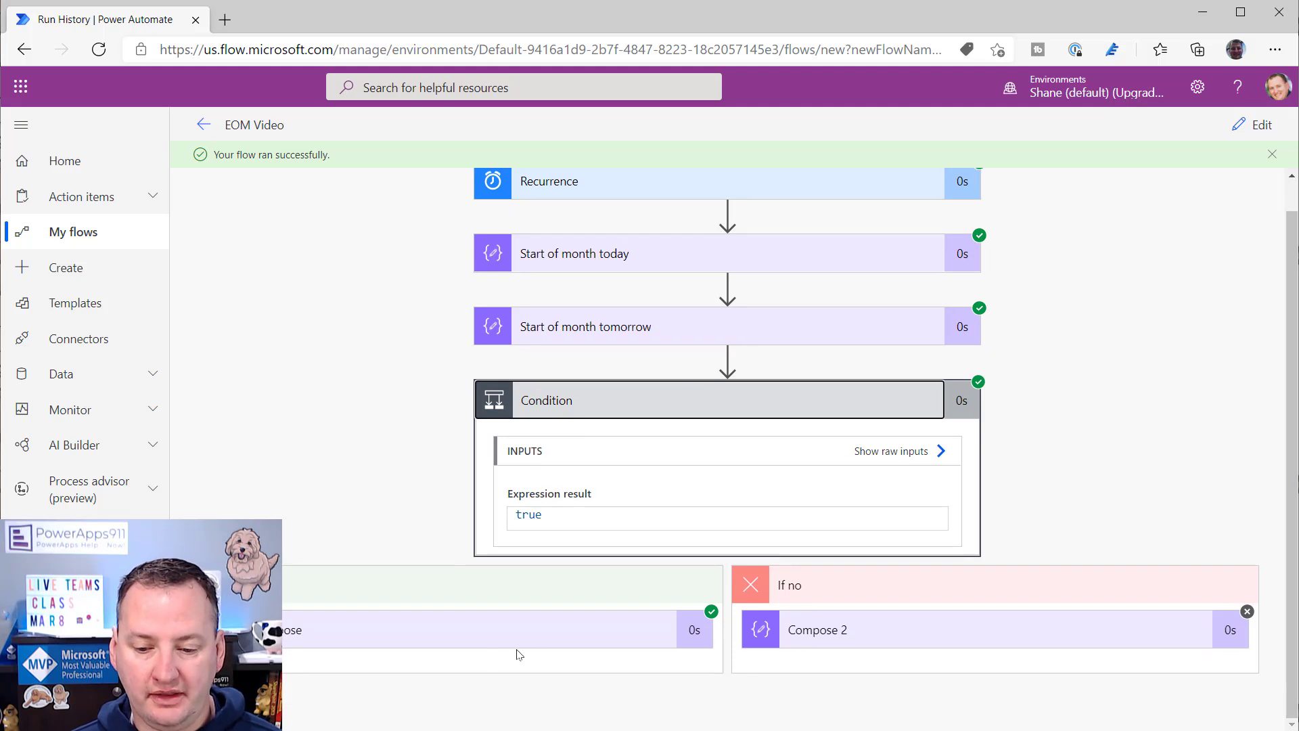
left_click(455, 643)
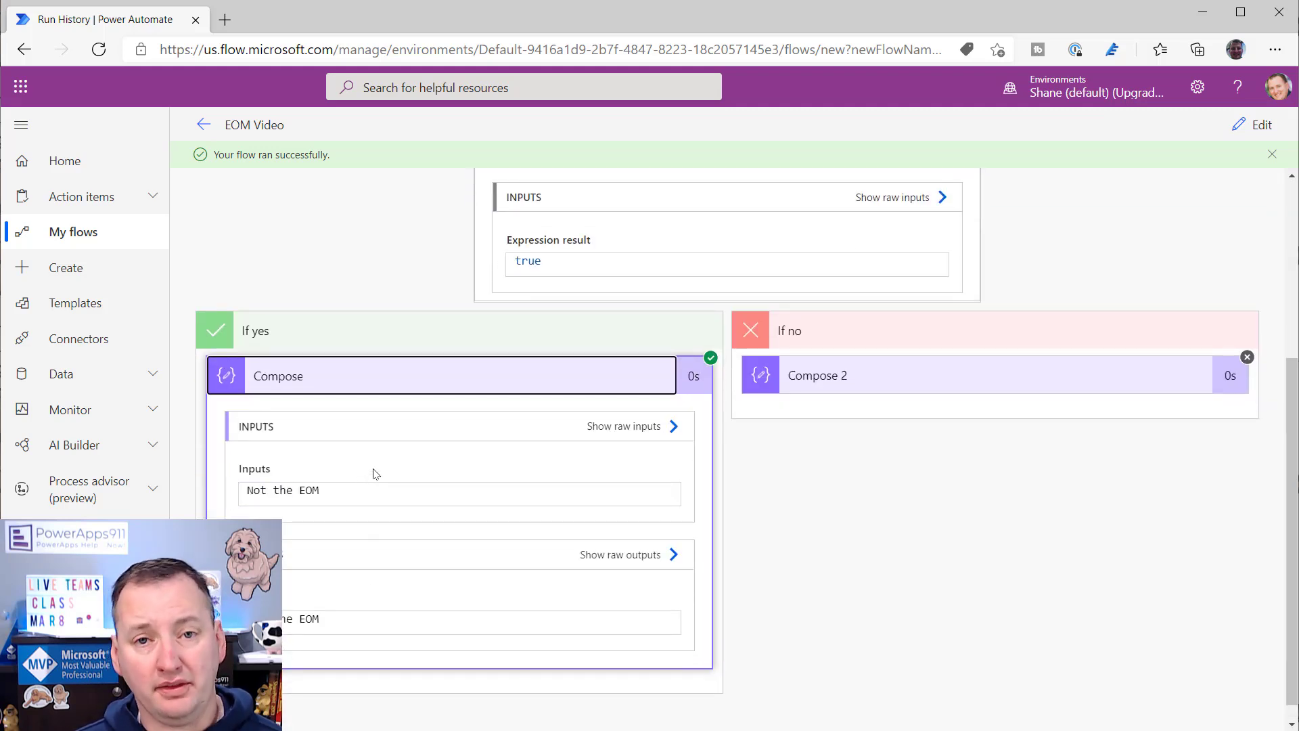
scroll(472, 474, "up", 5)
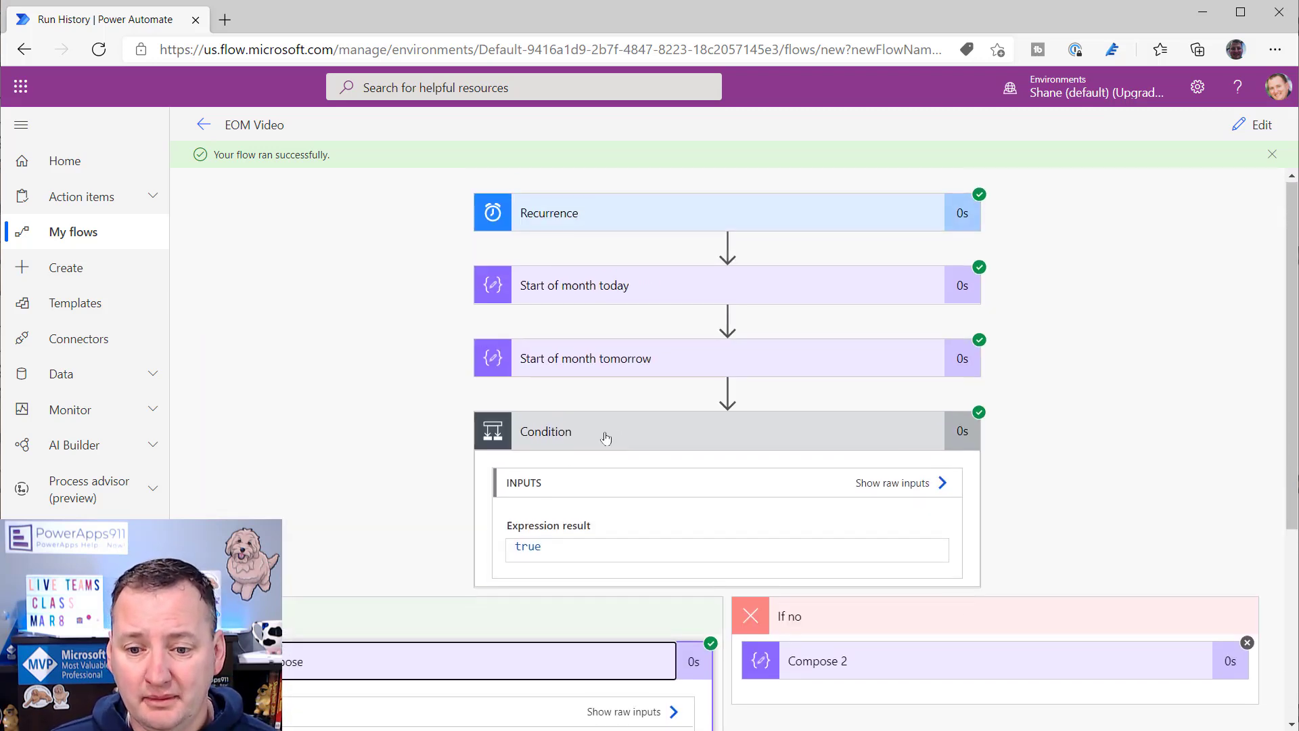
Step: Compare the dates that Start of month today and Start of month tomorrow produced in the test run
left_click(668, 291)
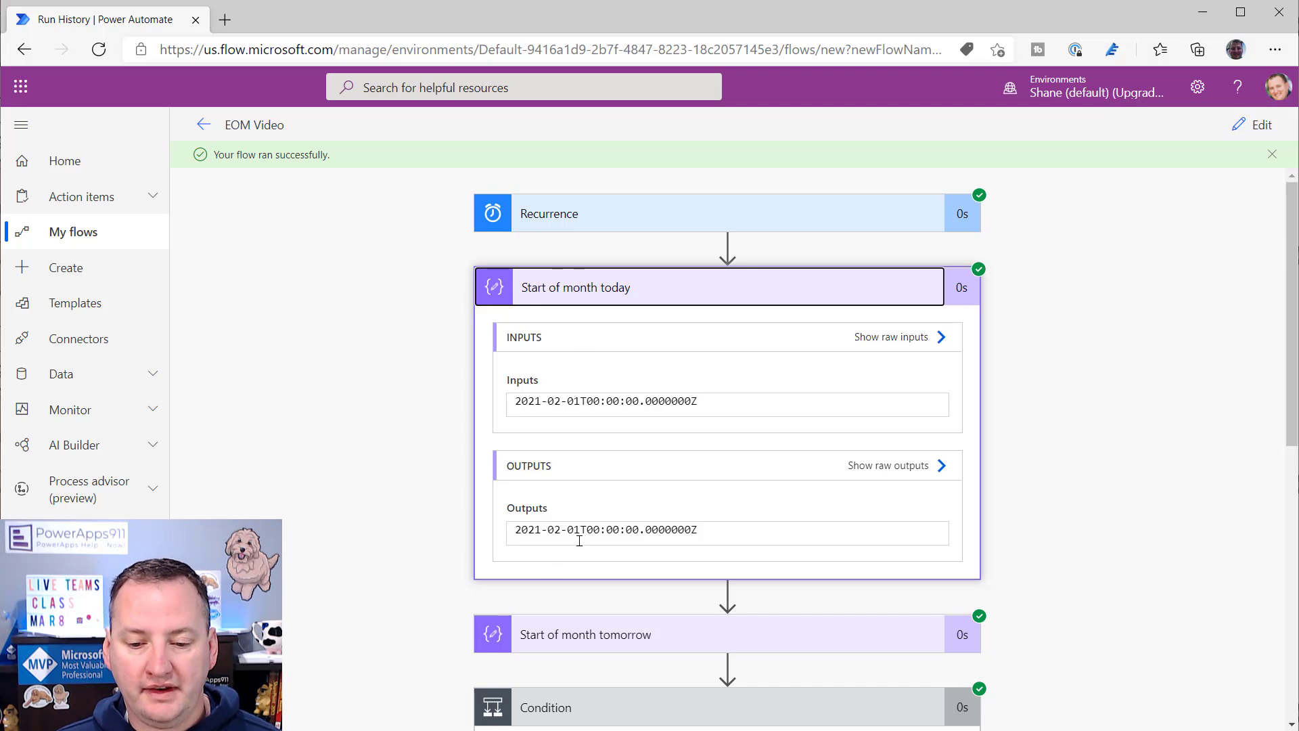
left_click_drag(580, 529, 479, 536)
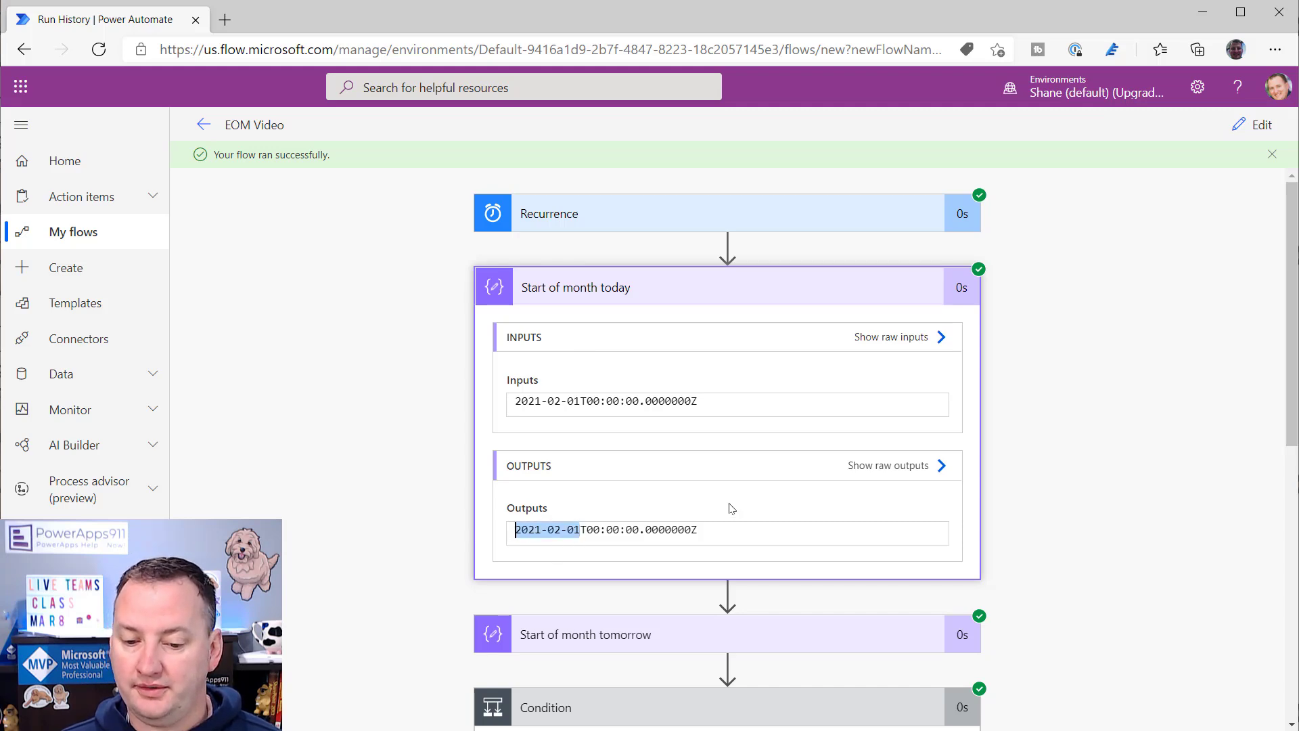
scroll(733, 508, "down", 4)
left_click(626, 383)
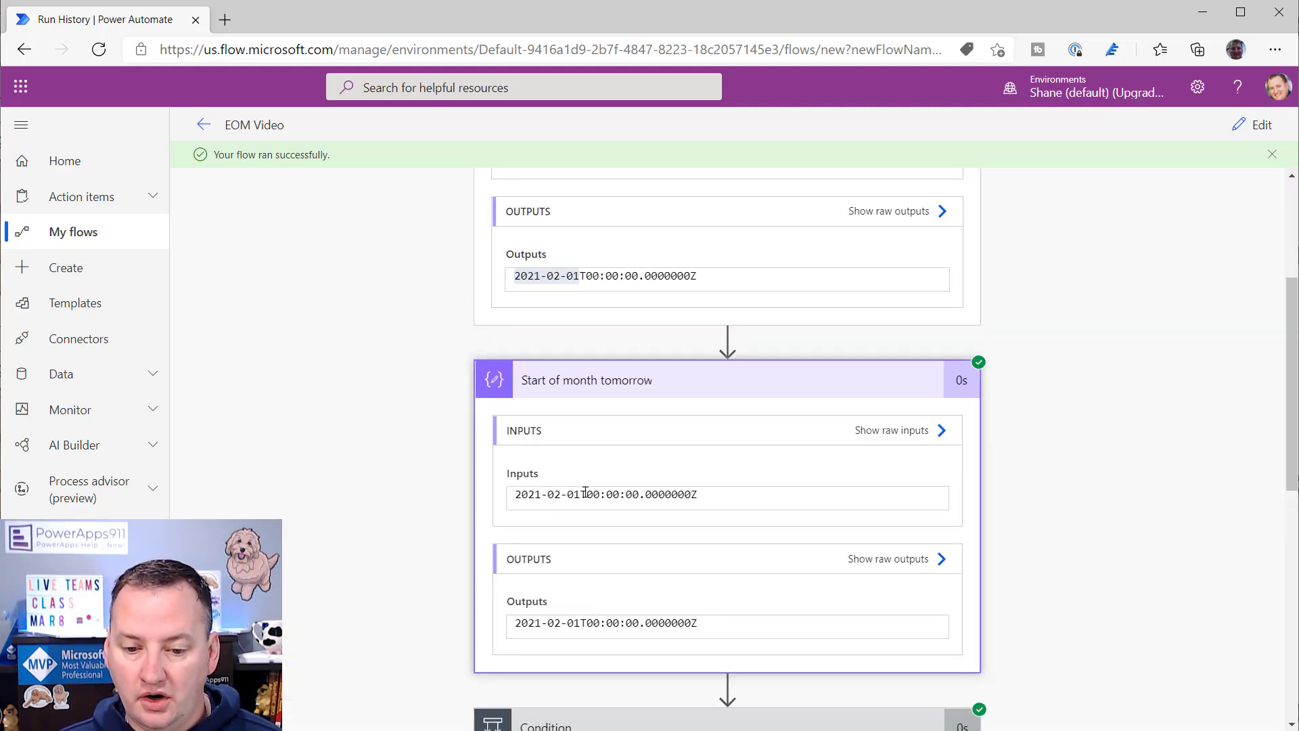
left_click_drag(583, 494, 457, 506)
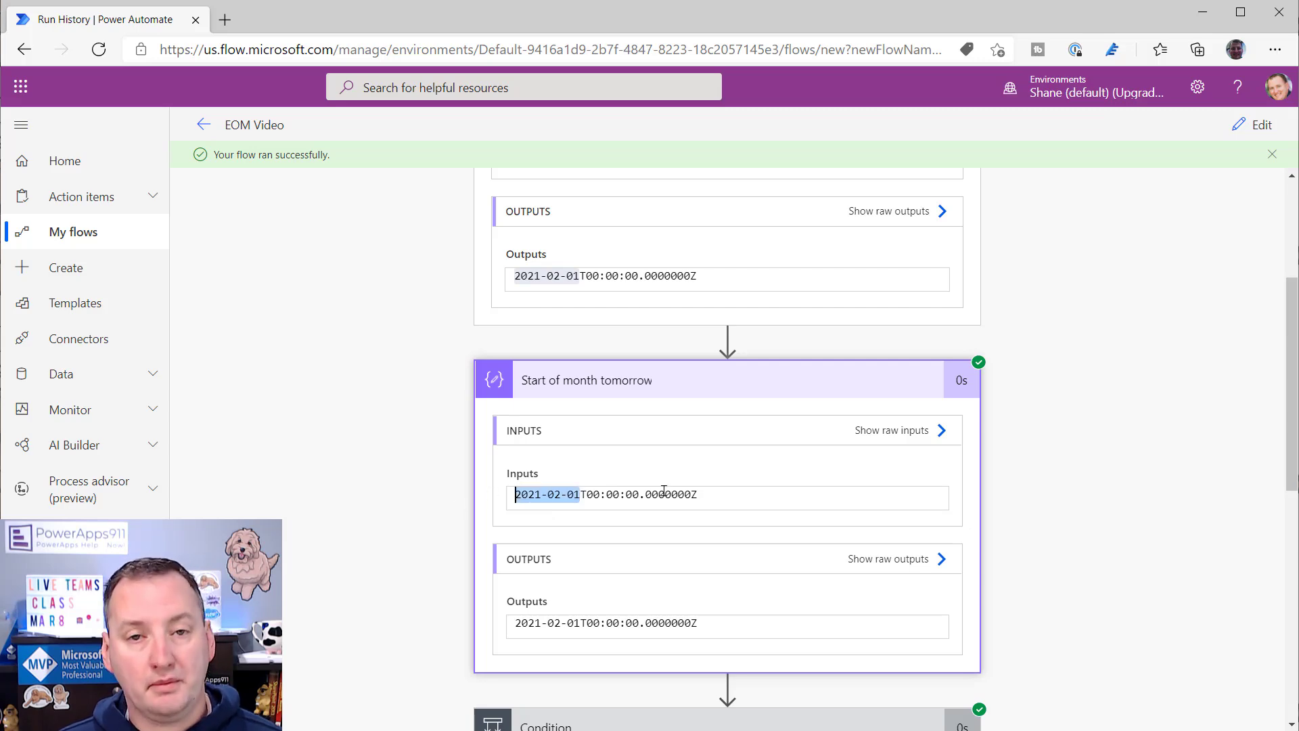
scroll(661, 526, "down", 6)
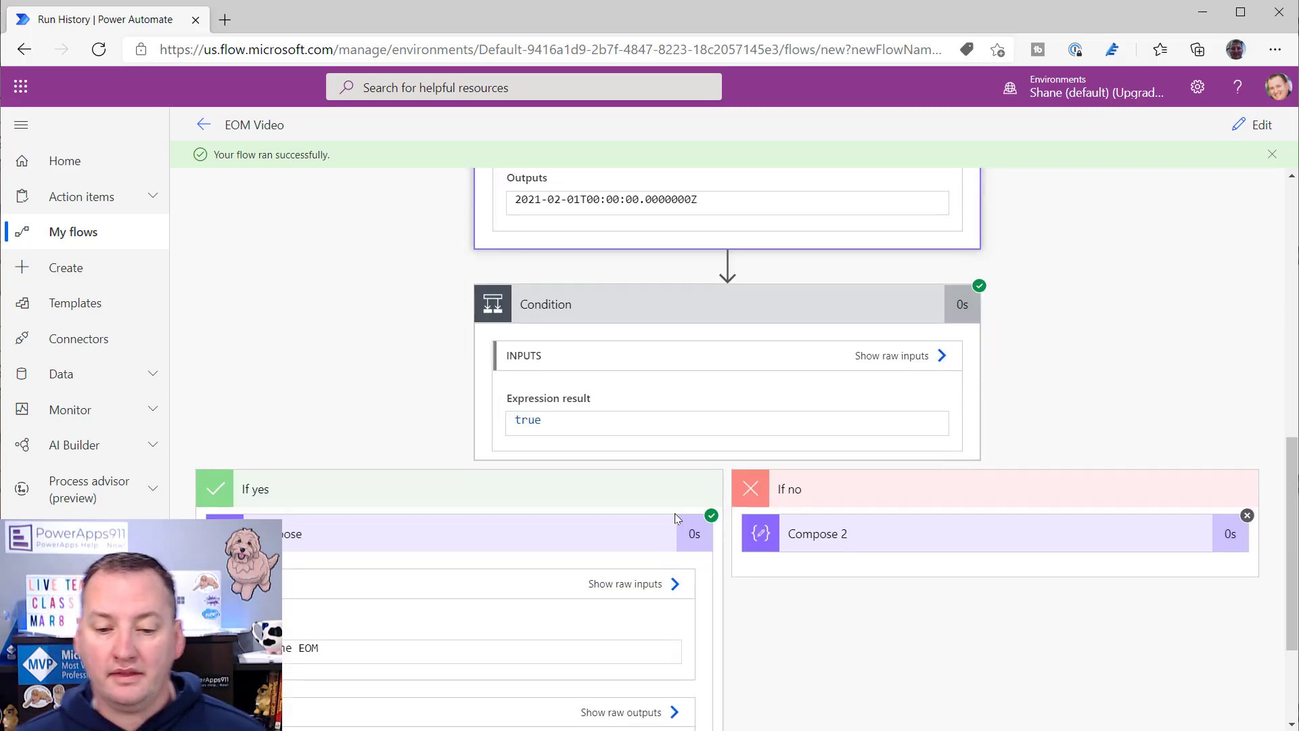
scroll(974, 406, "up", 8)
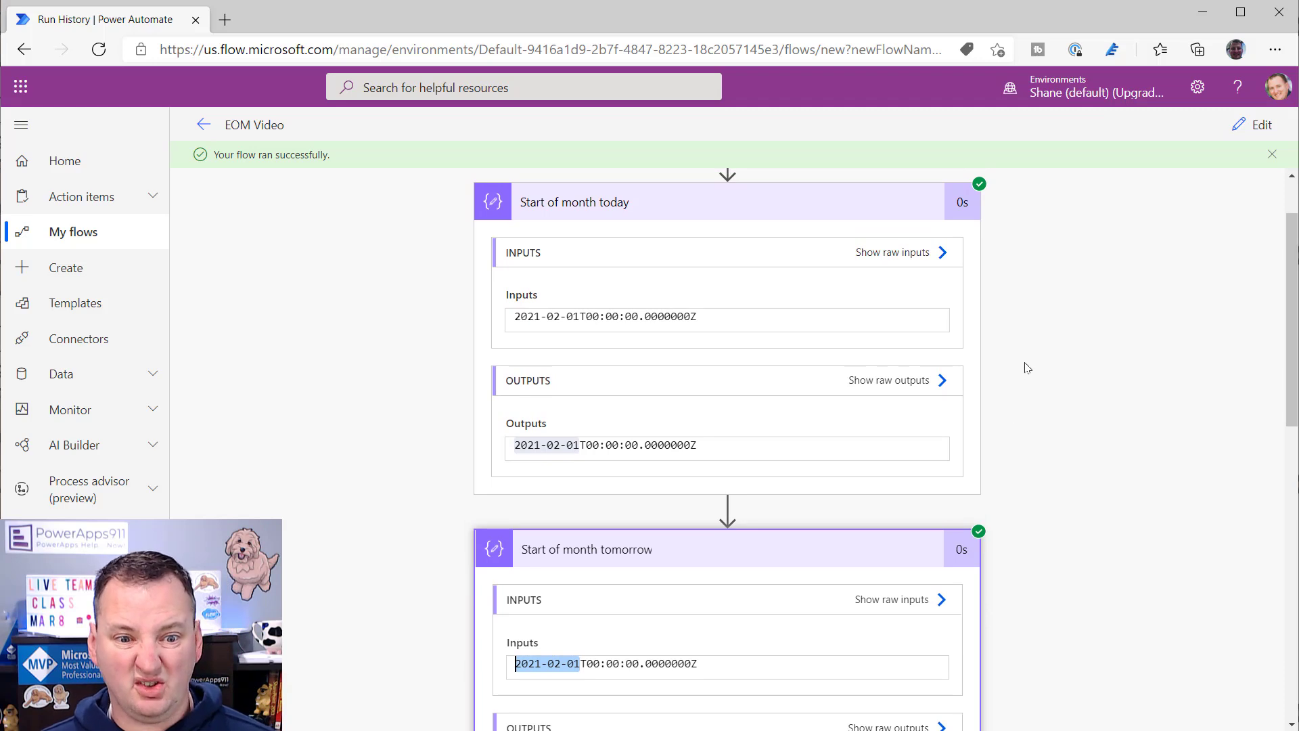
scroll(1027, 365, "up", 1)
Step: Edit the flow and update the Start of month tomorrow expression to startOfMonth(addDays(utcNow(),11))
left_click(1251, 129)
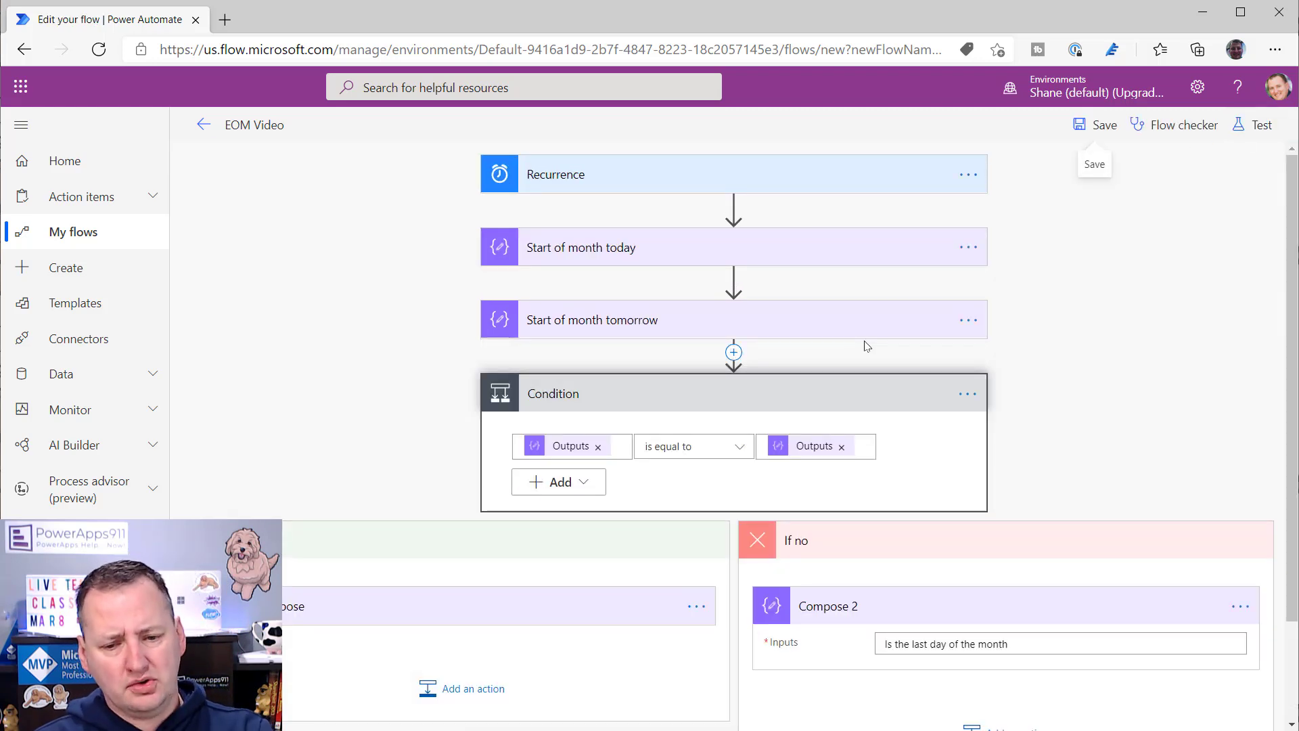
left_click(809, 325)
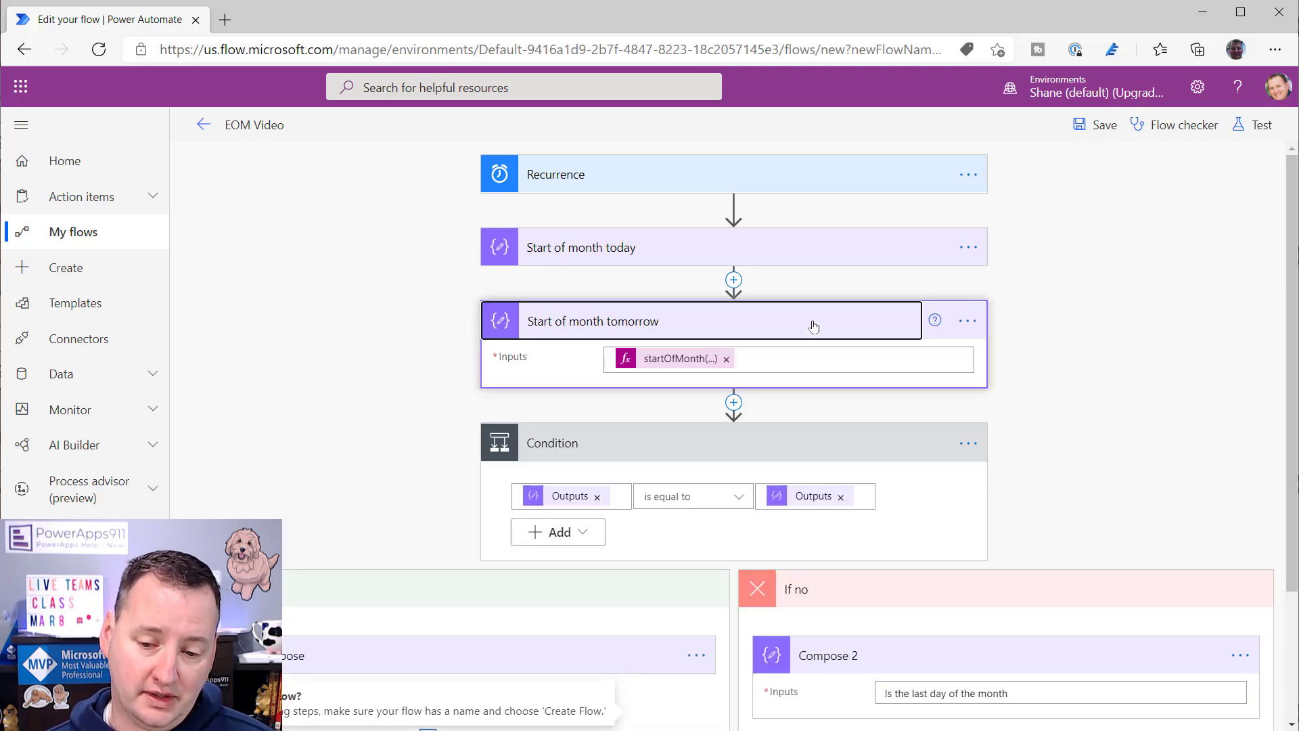
left_click(676, 359)
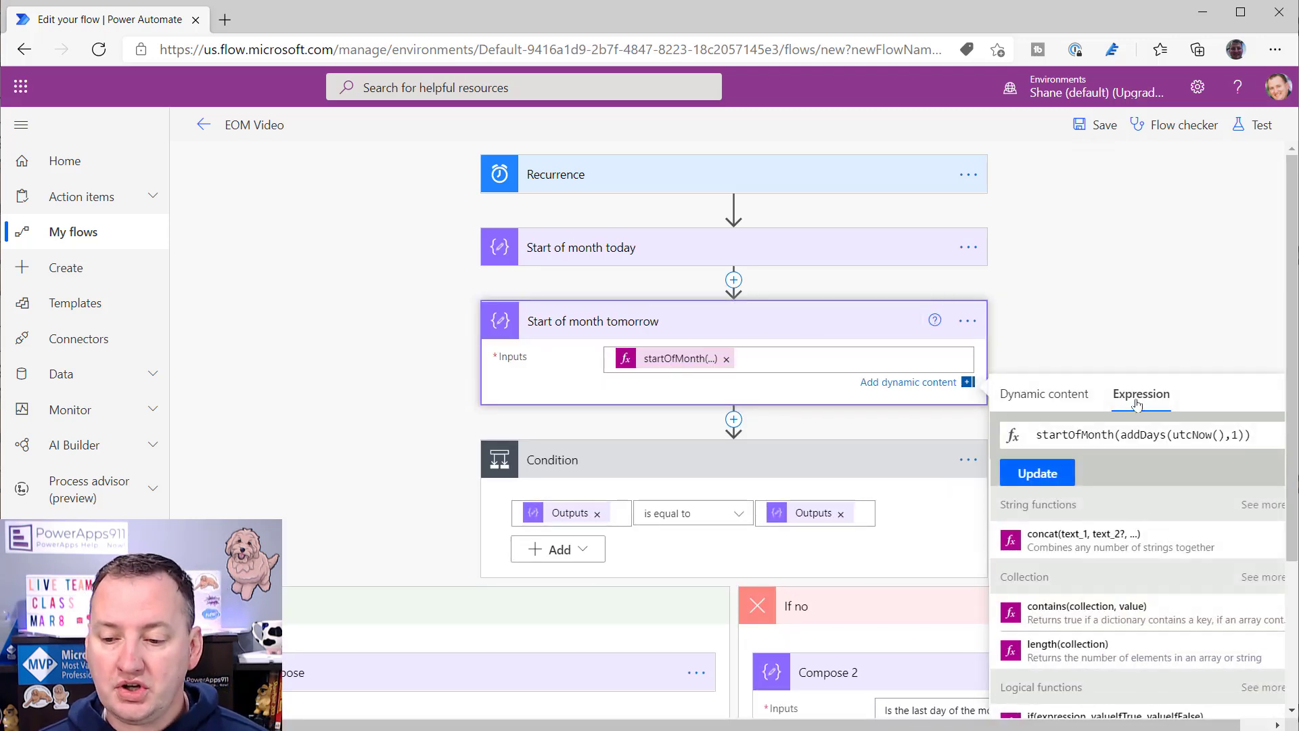
left_click(1238, 435)
type("1")
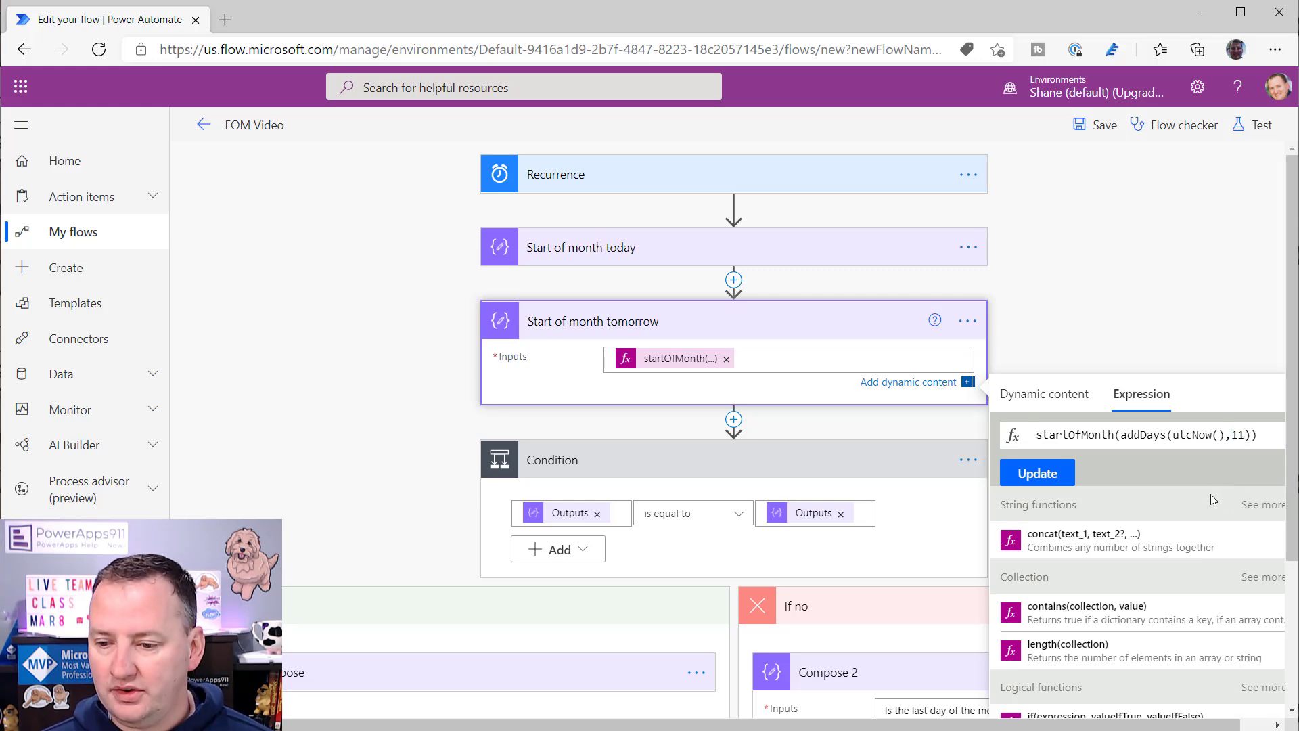
left_click(1053, 482)
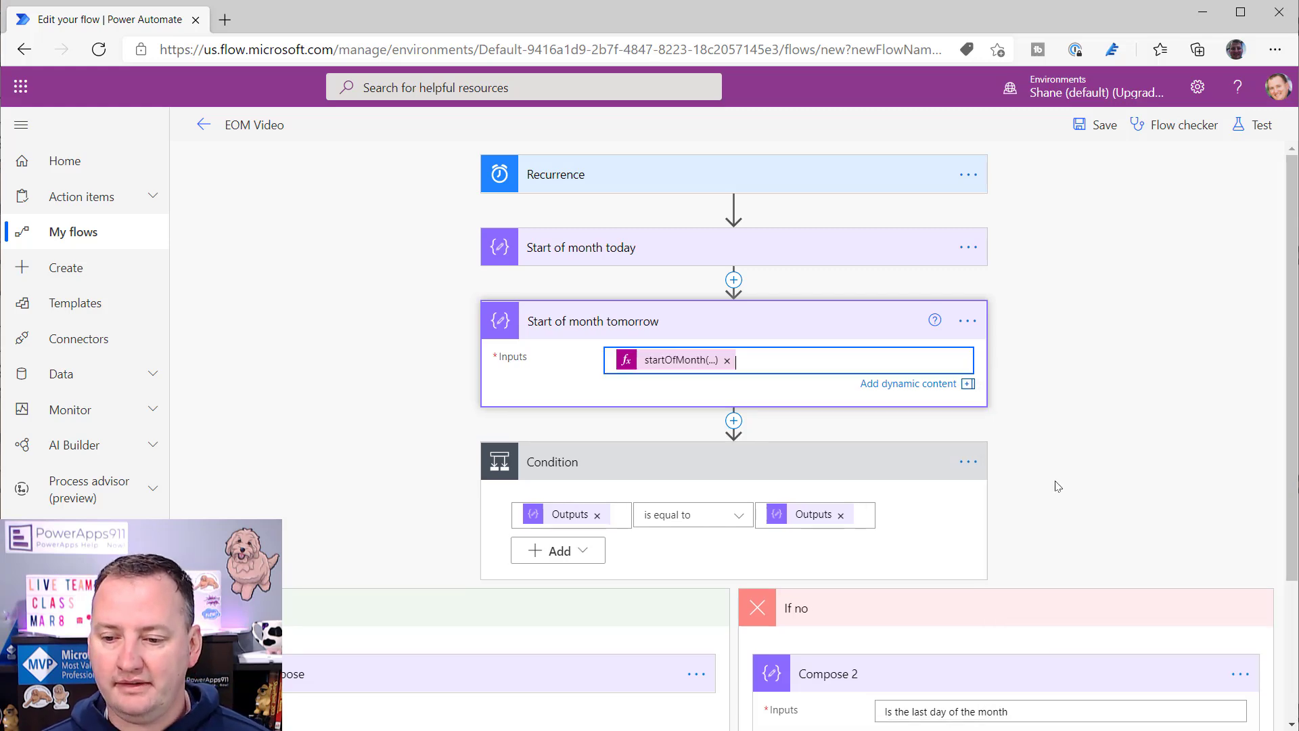
Step: Save the changed flow and run it again using an automatic test
left_click(1258, 126)
left_click(1082, 196)
left_click(1076, 266)
left_click(1052, 701)
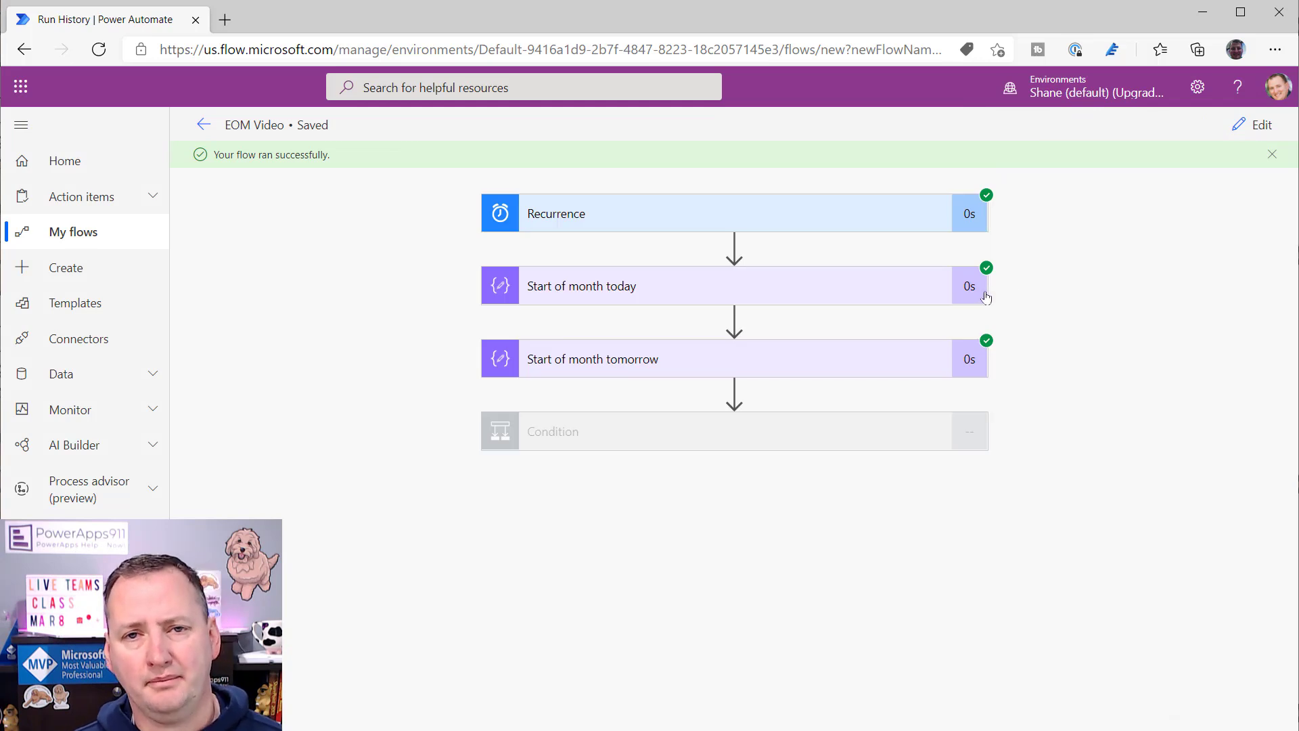
Step: Examine the new run's Condition expression result and the If no branch's Compose 2 input
left_click(854, 437)
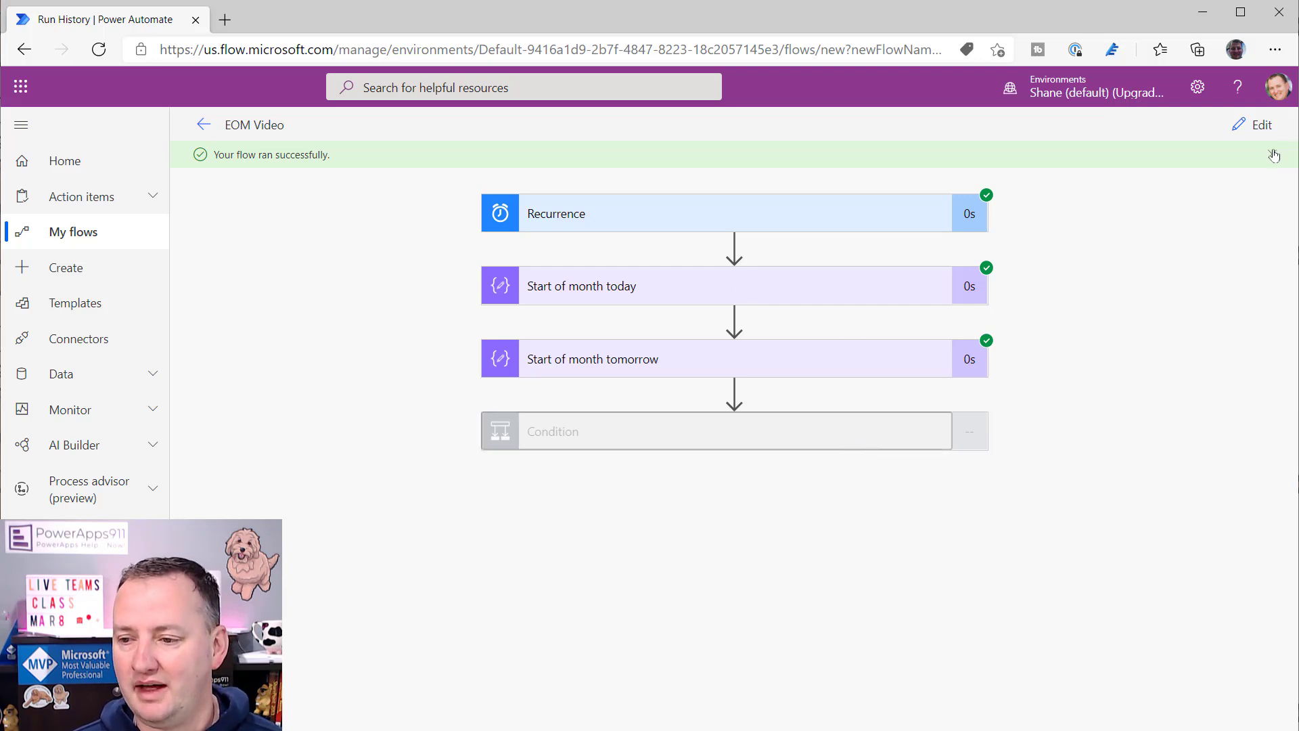
left_click(740, 400)
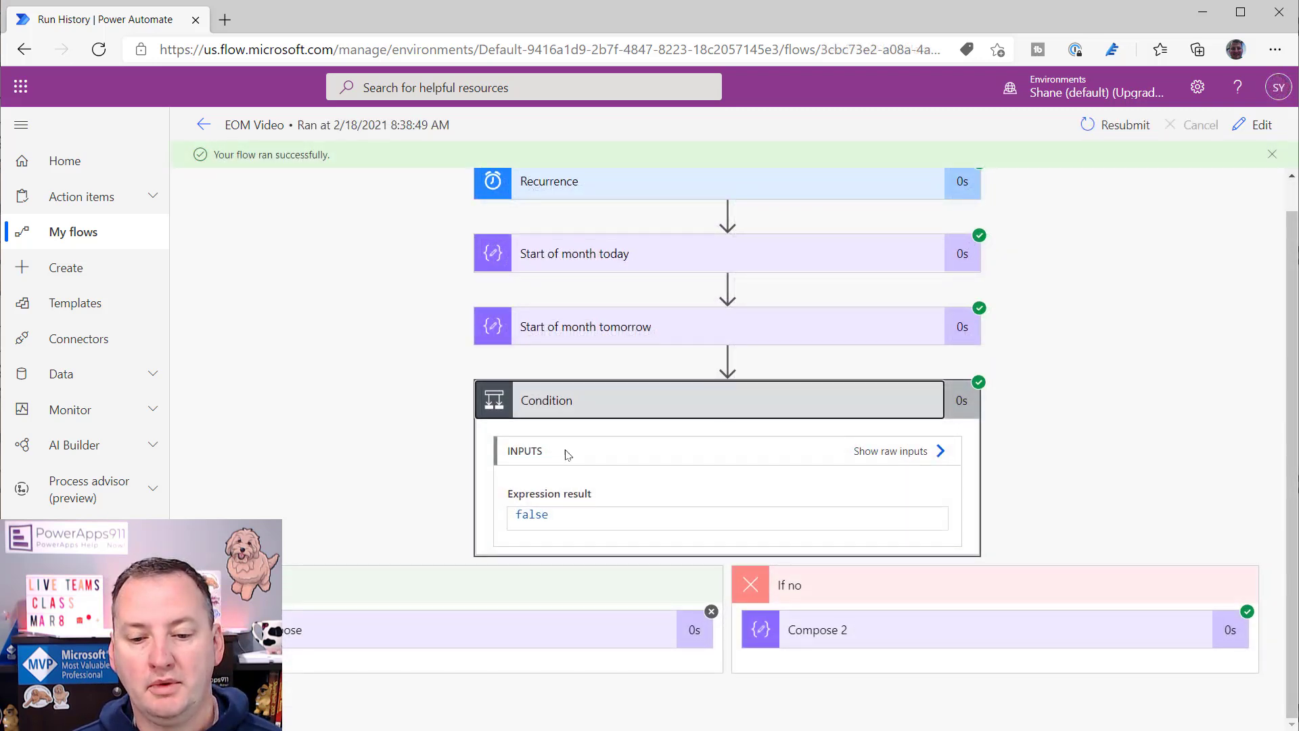
left_click(893, 631)
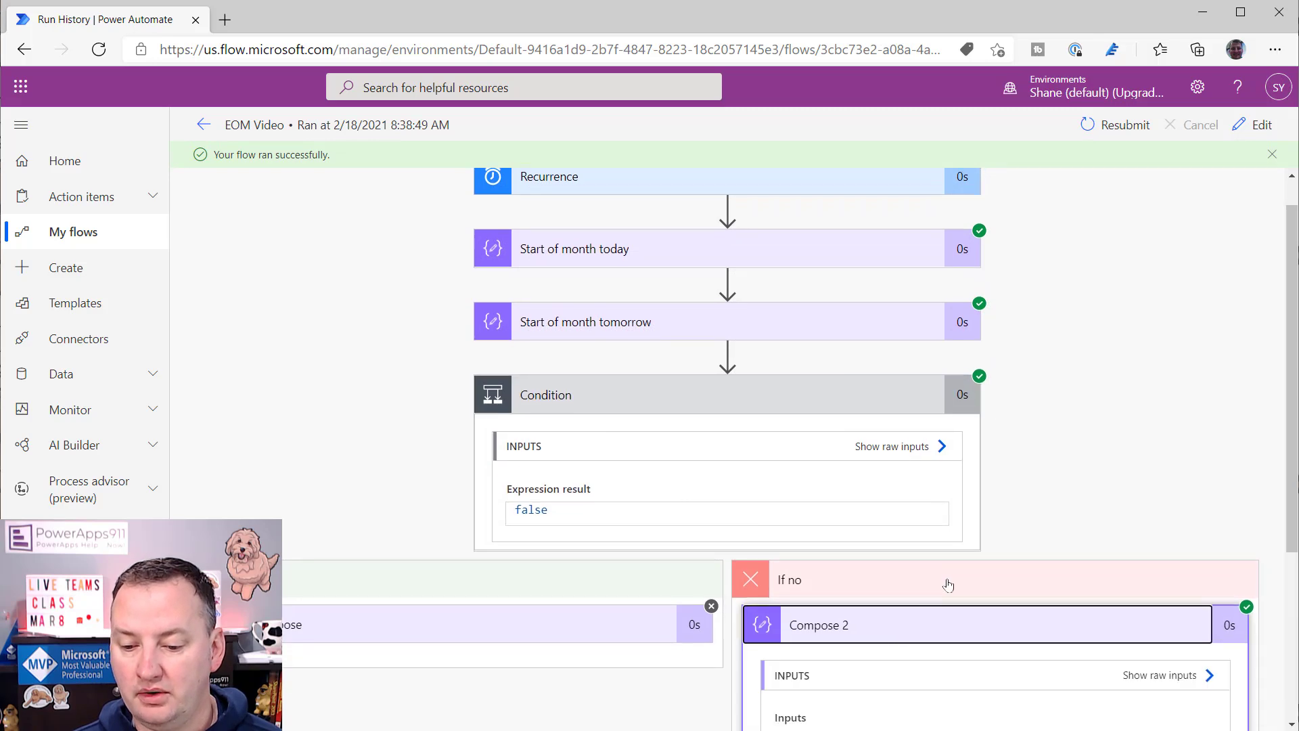
scroll(947, 493, "up", 5)
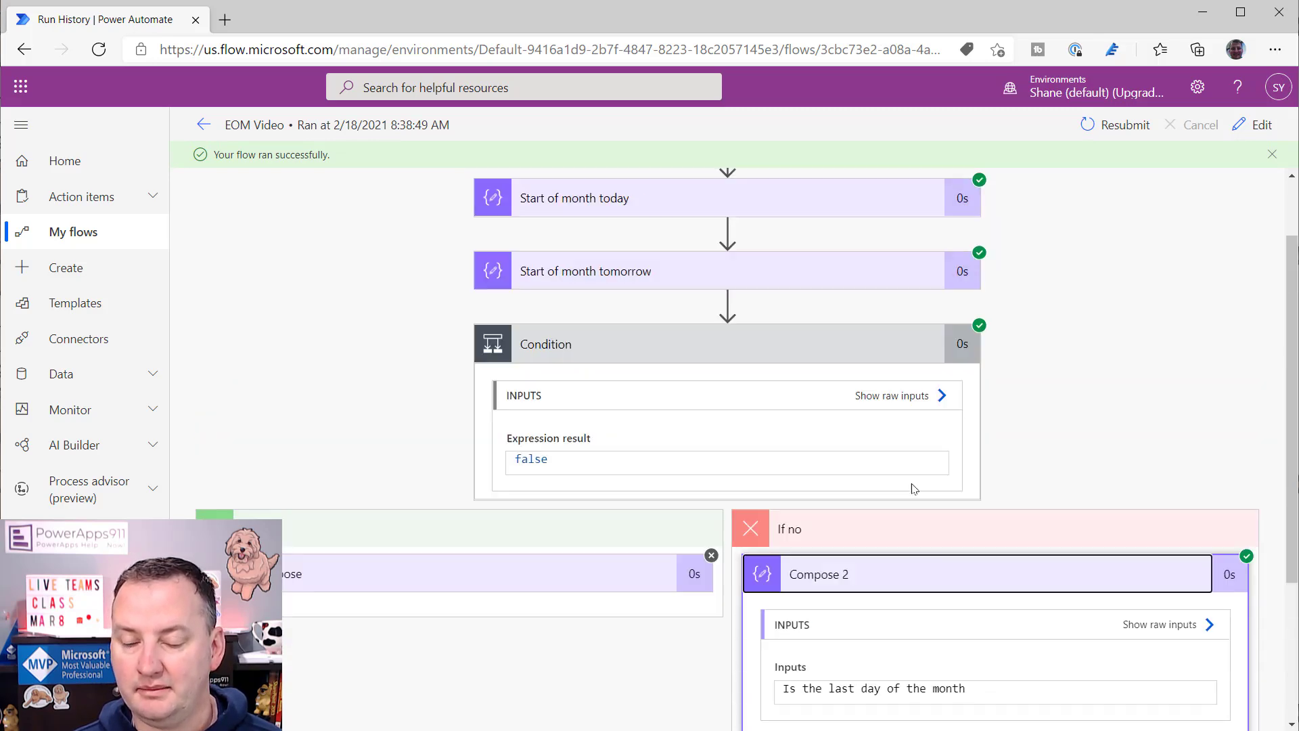
Step: Compare the Start of month today and Start of month tomorrow dates in the new run
left_click(636, 288)
left_click_drag(580, 401, 464, 406)
scroll(655, 481, "down", 3)
left_click(660, 466)
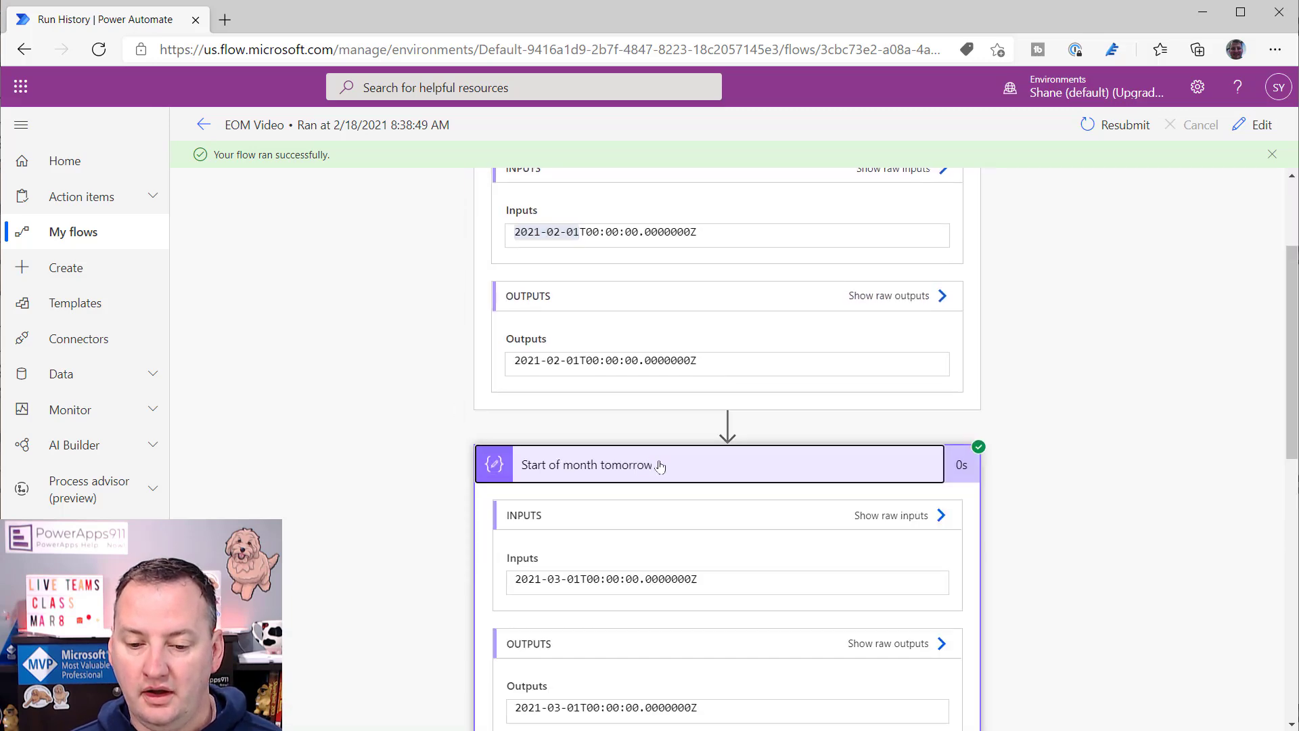
left_click_drag(581, 410, 477, 410)
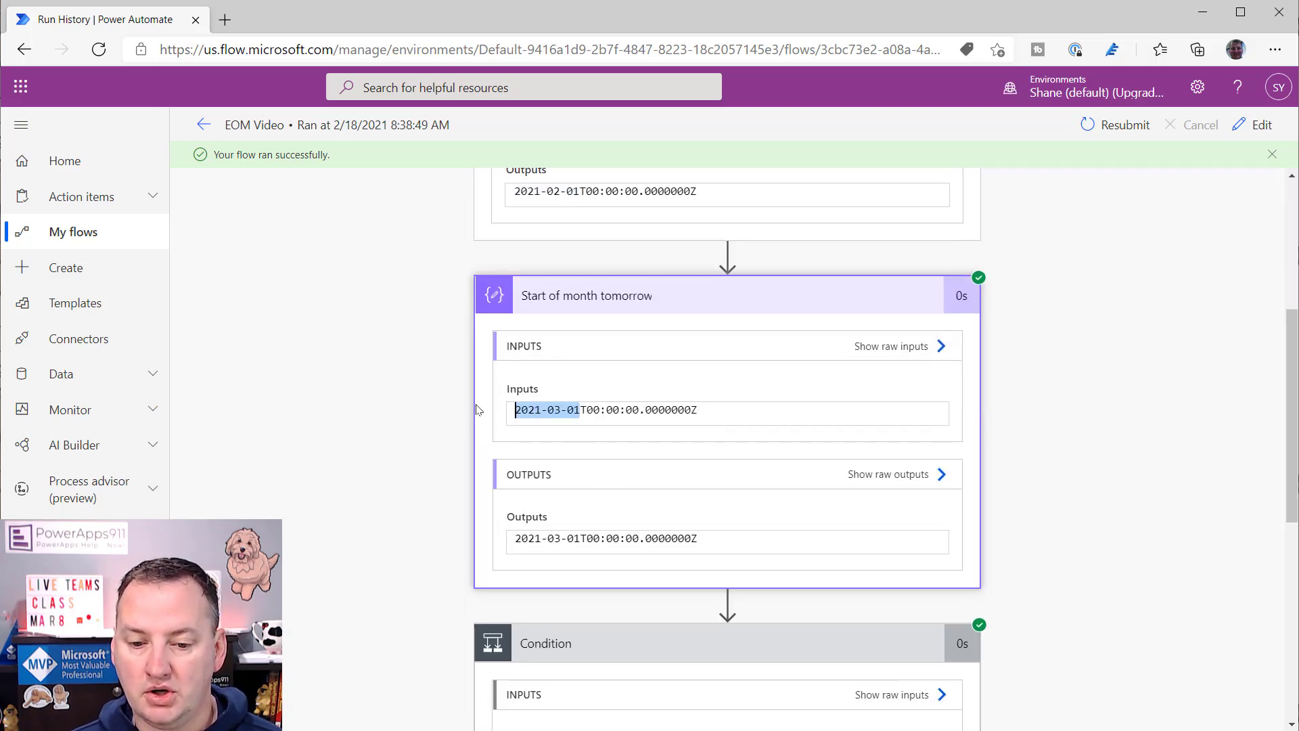
scroll(1205, 223, "up", 5)
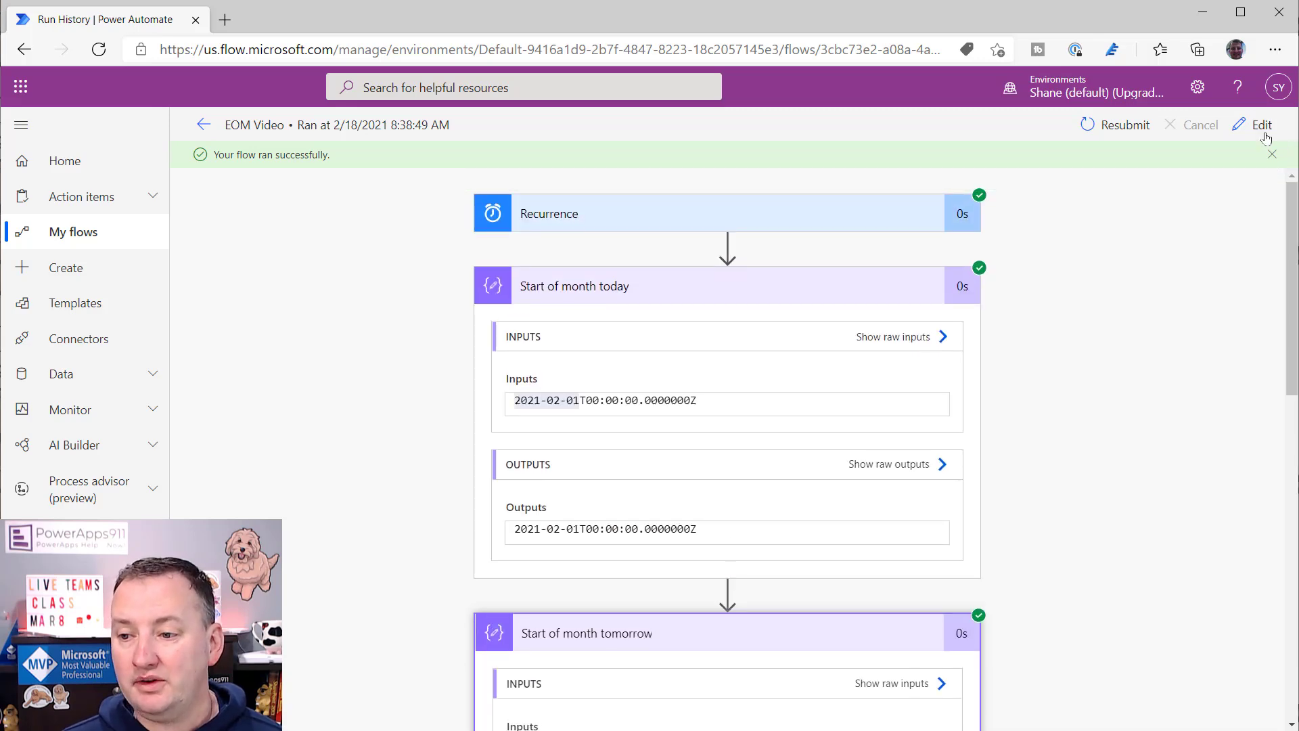
Step: Return the flow to editing and expand the Condition to review its branches
left_click(1262, 128)
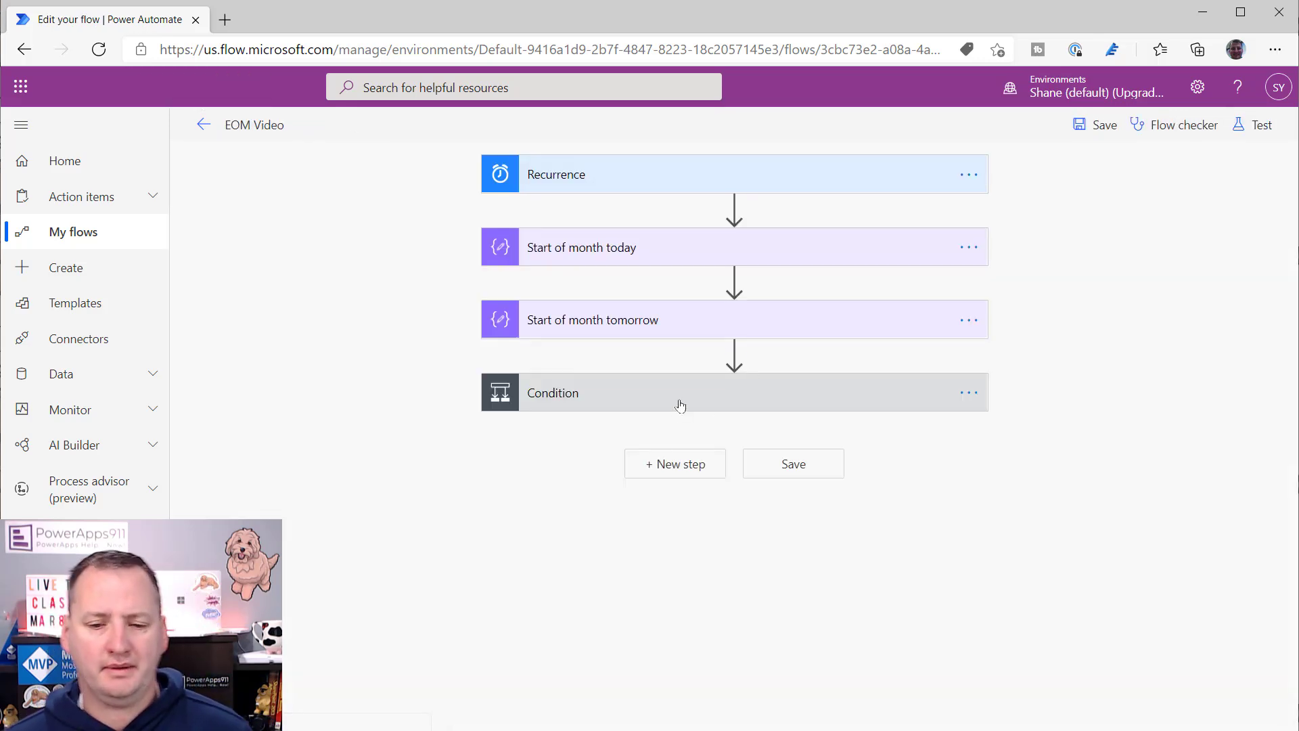
left_click(769, 388)
scroll(583, 471, "down", 1)
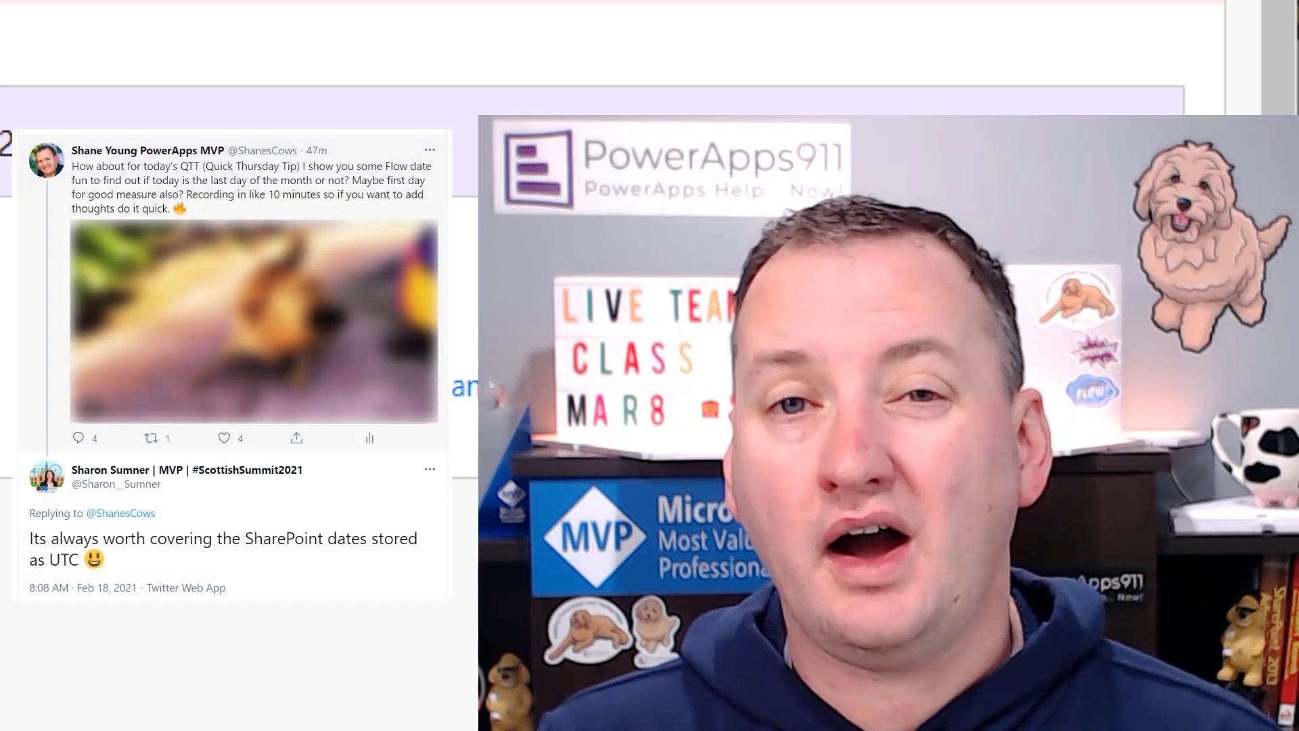
scroll(237, 365, "up", 5)
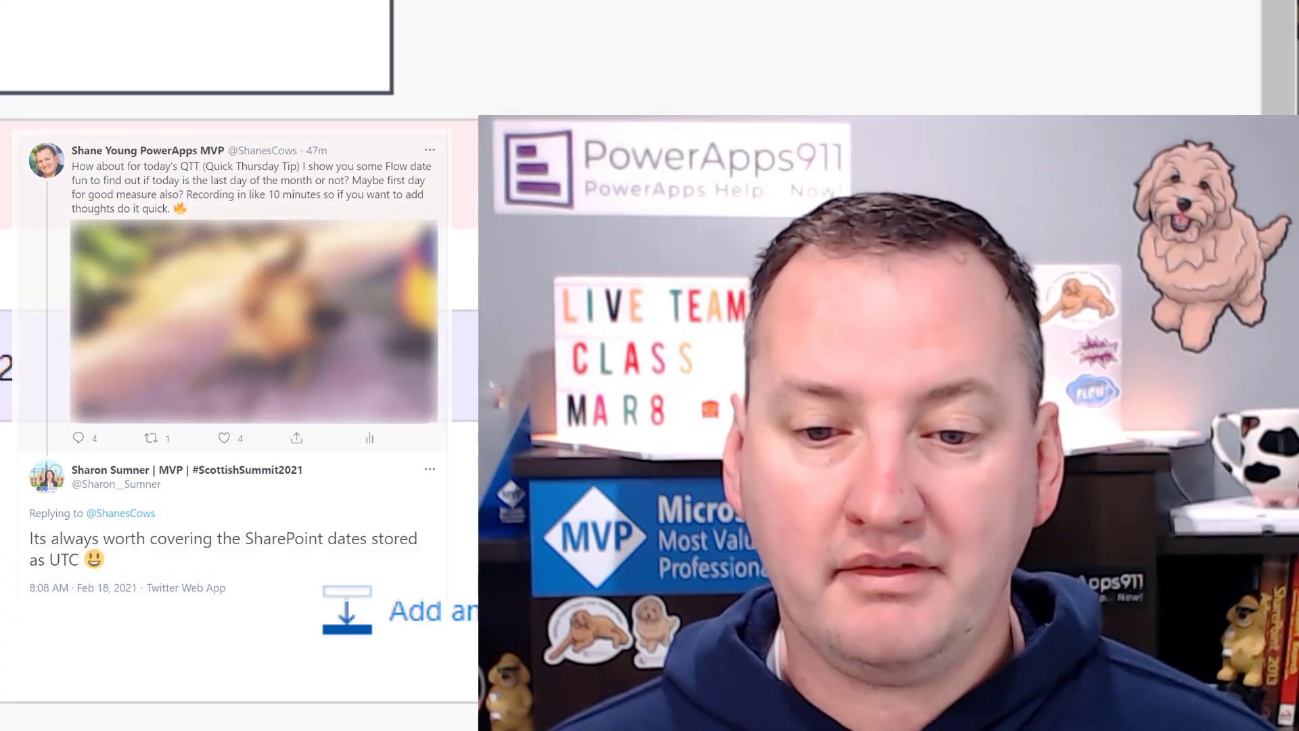